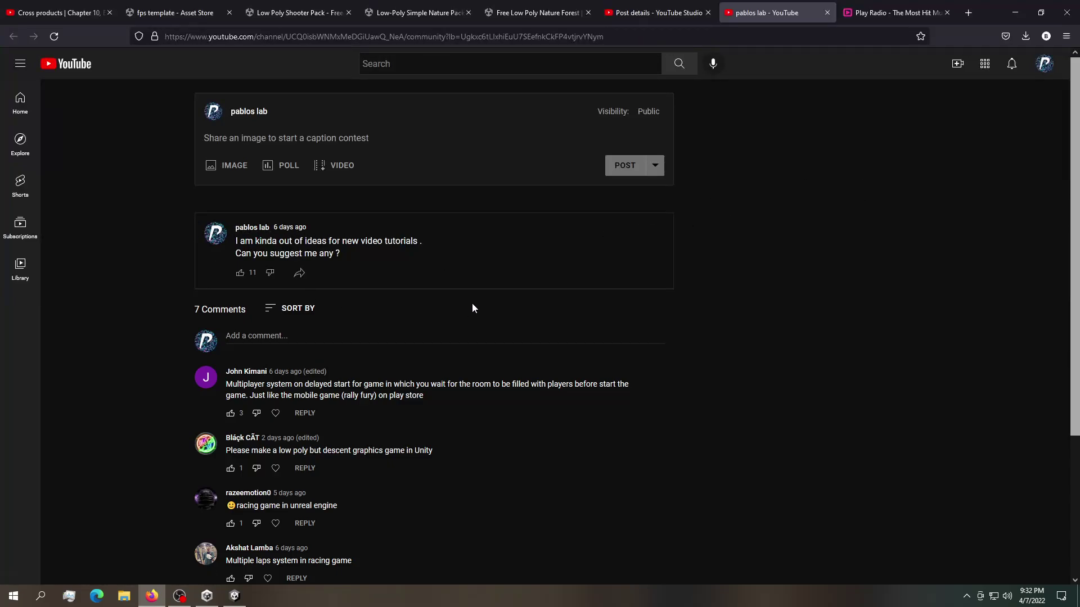
Read the community post asking for tutorial ideas and the viewers' suggestions in its comments
scroll(849, 299, "down", 3)
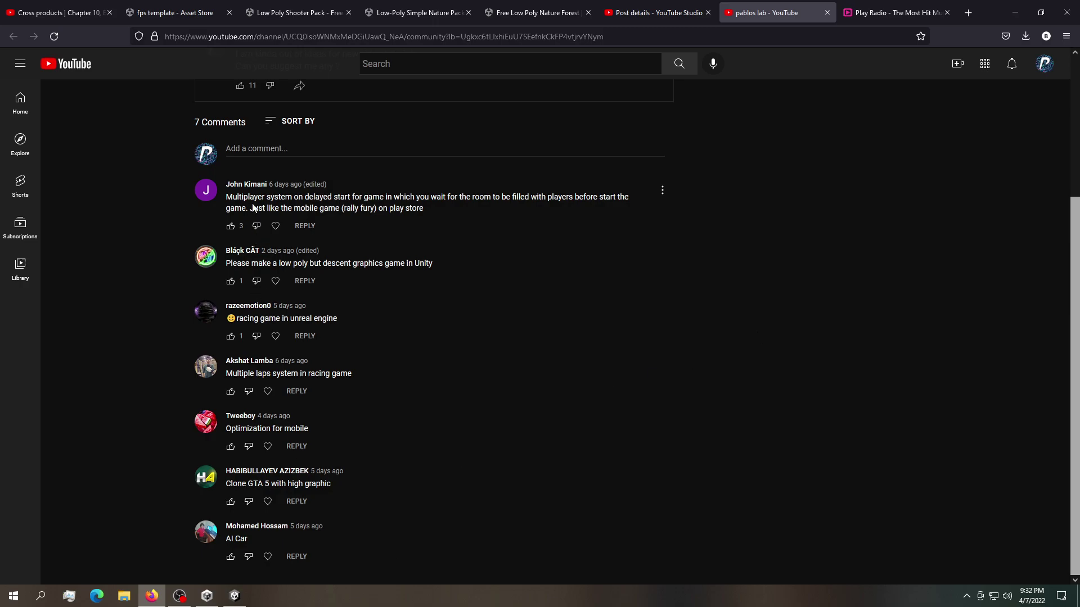
scroll(710, 433, "up", 3)
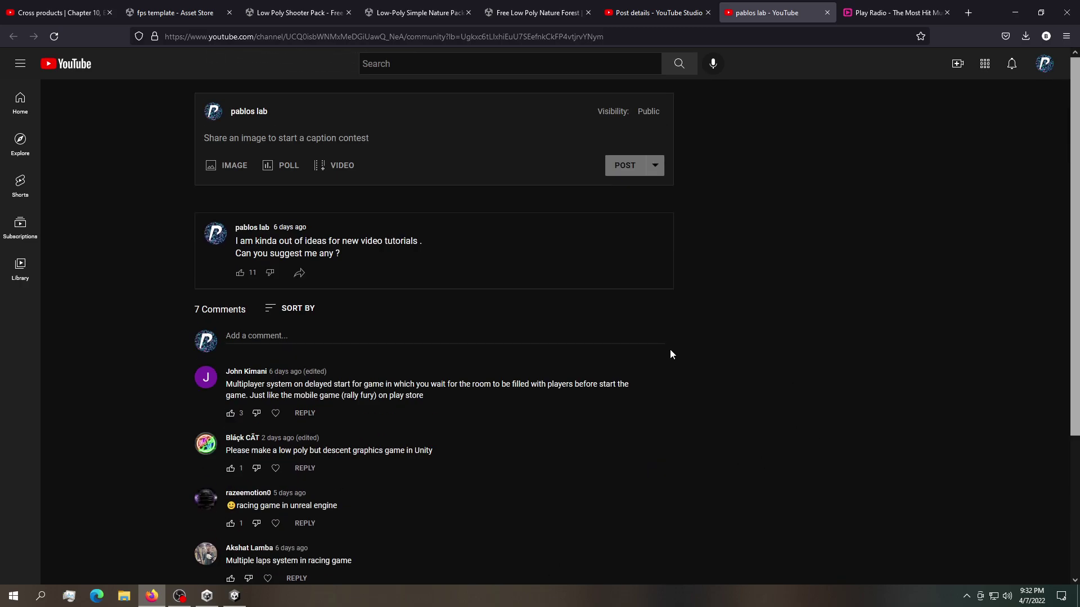
left_click_drag(424, 240, 235, 242)
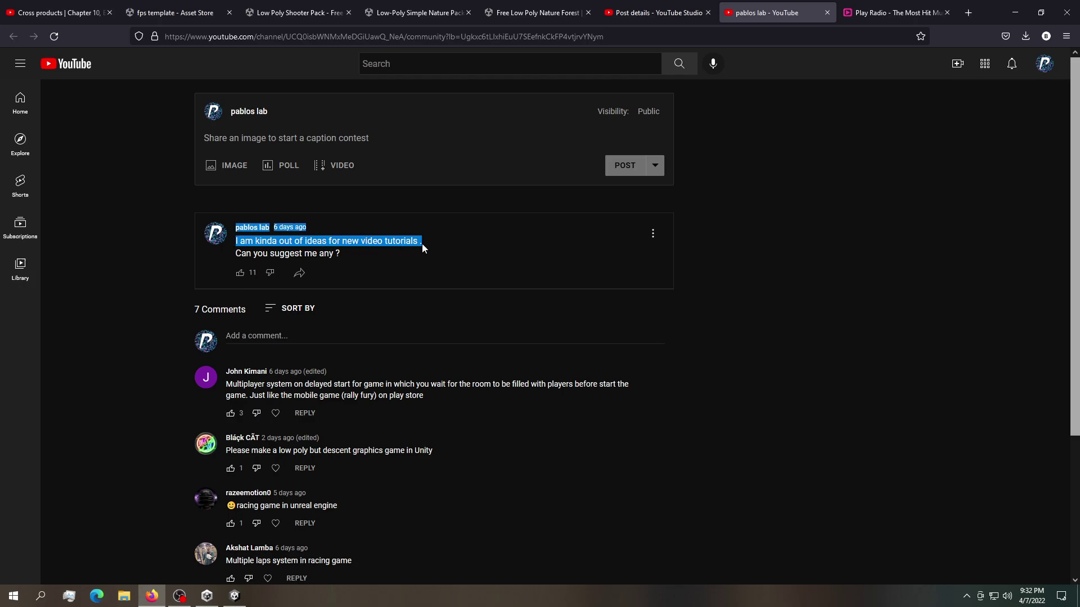
left_click_drag(234, 254, 344, 257)
left_click(345, 258)
scroll(350, 315, "down", 3)
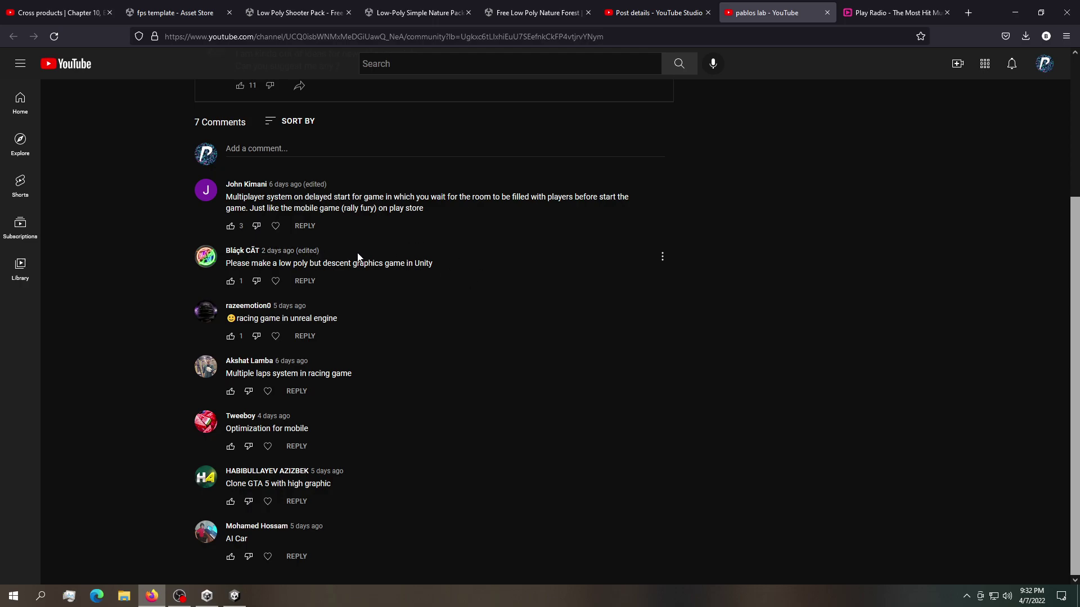
scroll(504, 304, "up", 3)
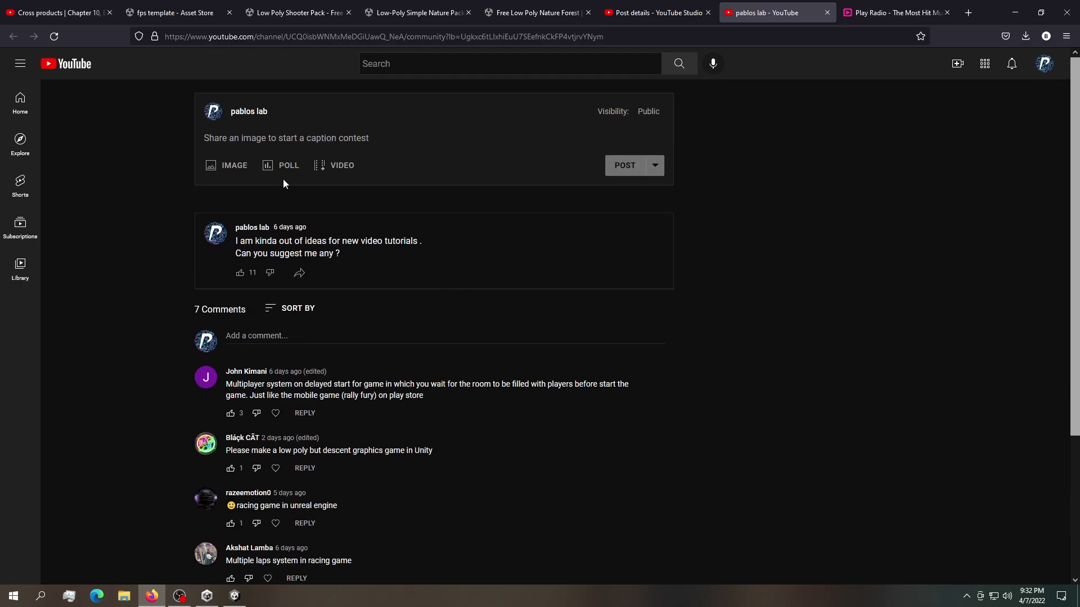
scroll(361, 304, "down", 3)
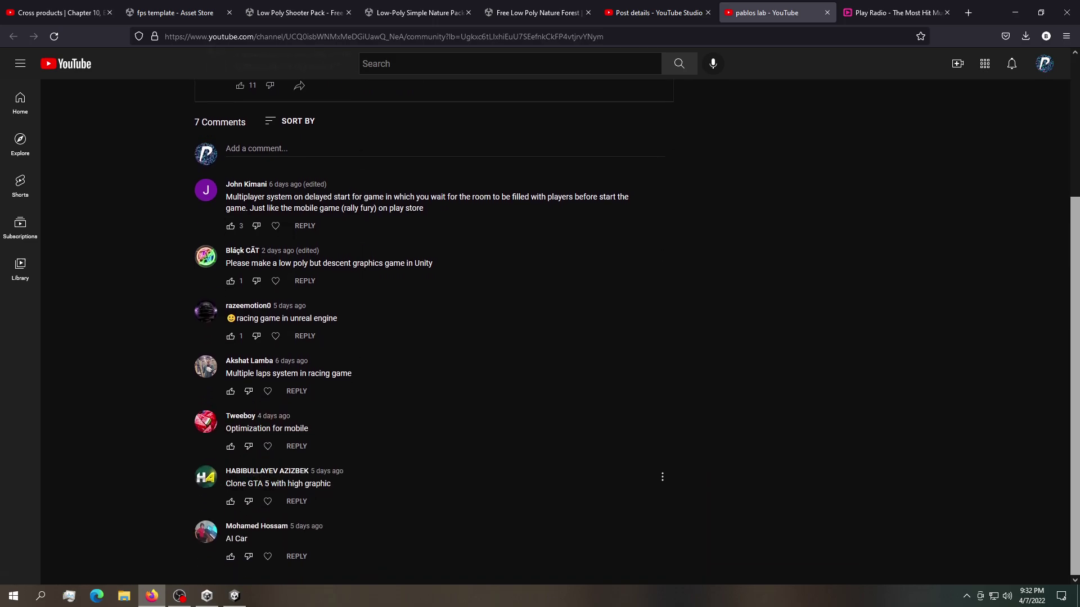
left_click_drag(270, 484, 249, 484)
left_click(547, 517)
scroll(371, 495, "up", 2)
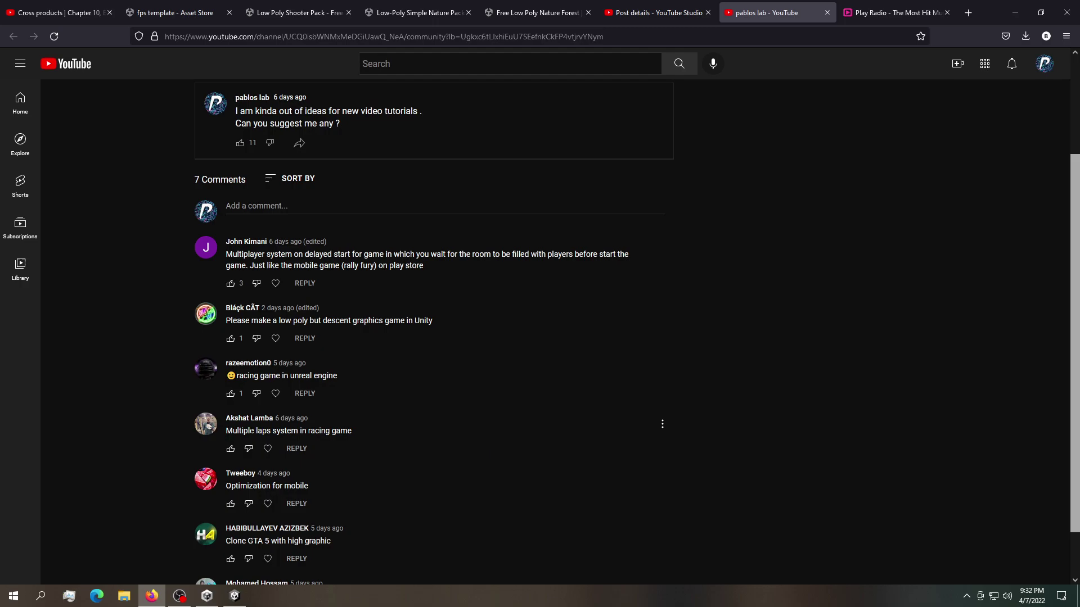
left_click_drag(354, 432, 242, 431)
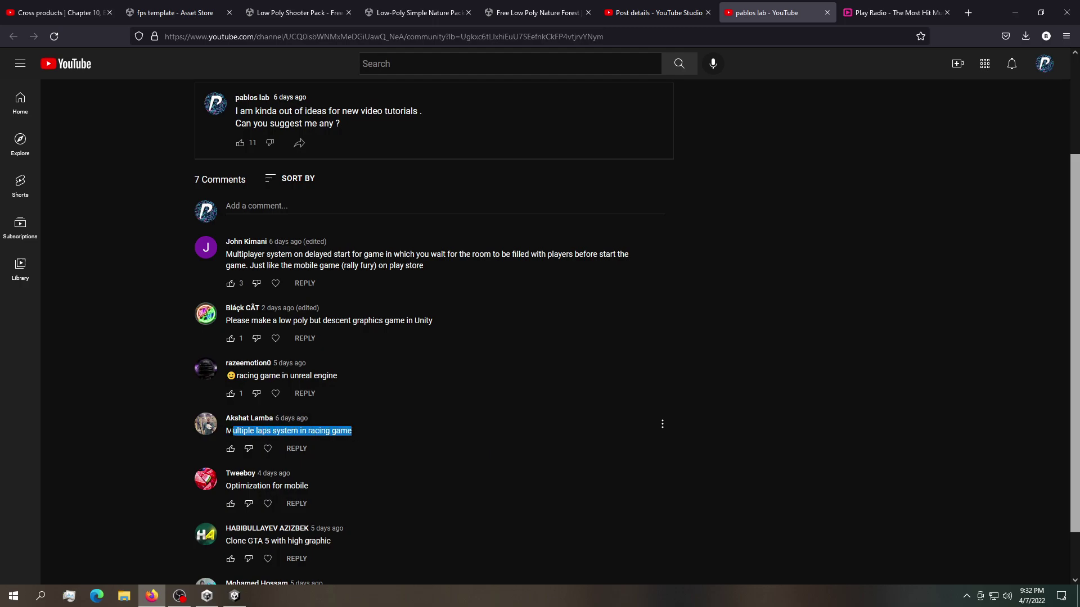
left_click(297, 431)
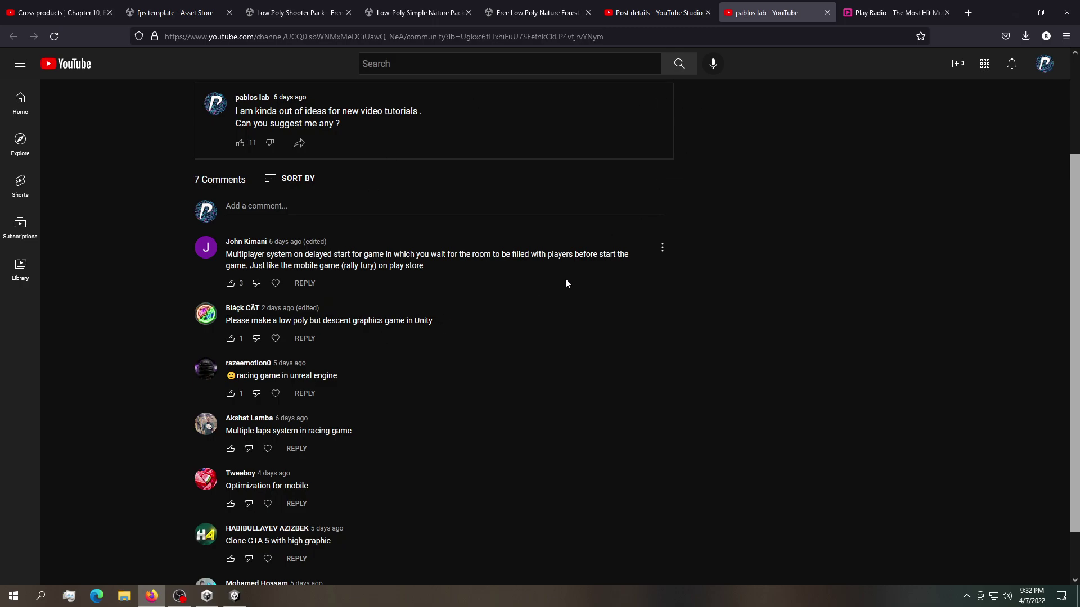
Switch to the Unity editor and look around the empty SampleScene of the youtube project
left_click(206, 595)
left_click(206, 596)
left_click(234, 596)
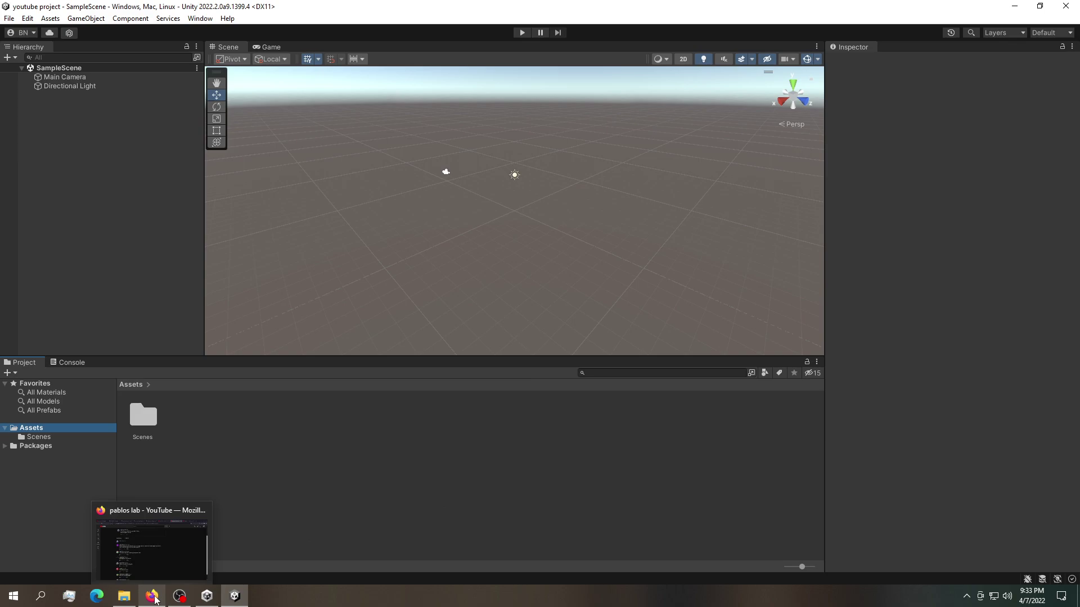
left_click_drag(478, 228, 514, 206, "alt")
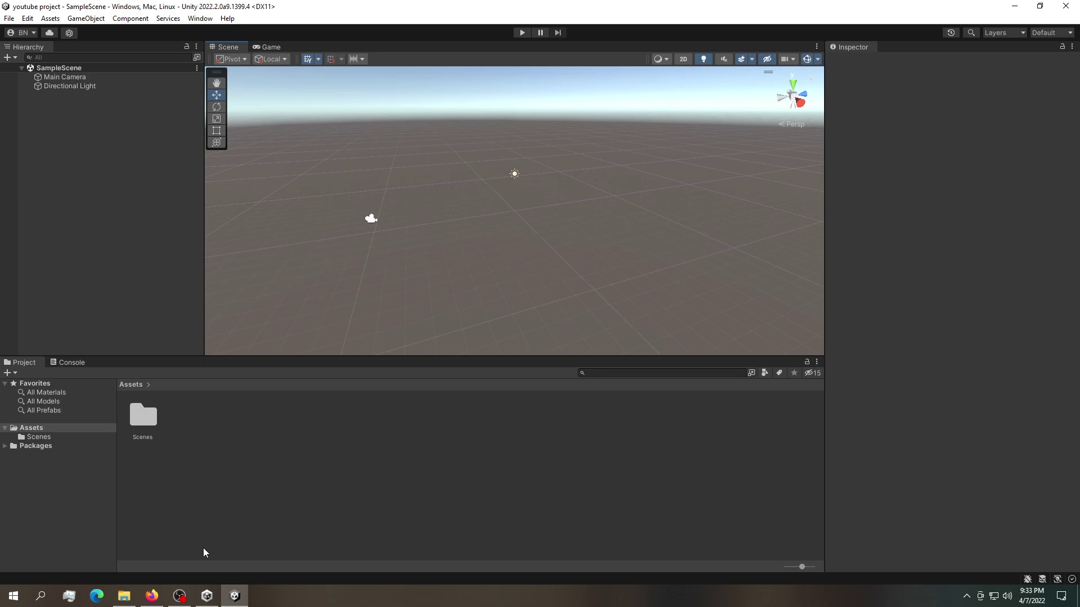
Switch to Firefox and look through the Asset Store results for "fps template"
left_click(152, 596)
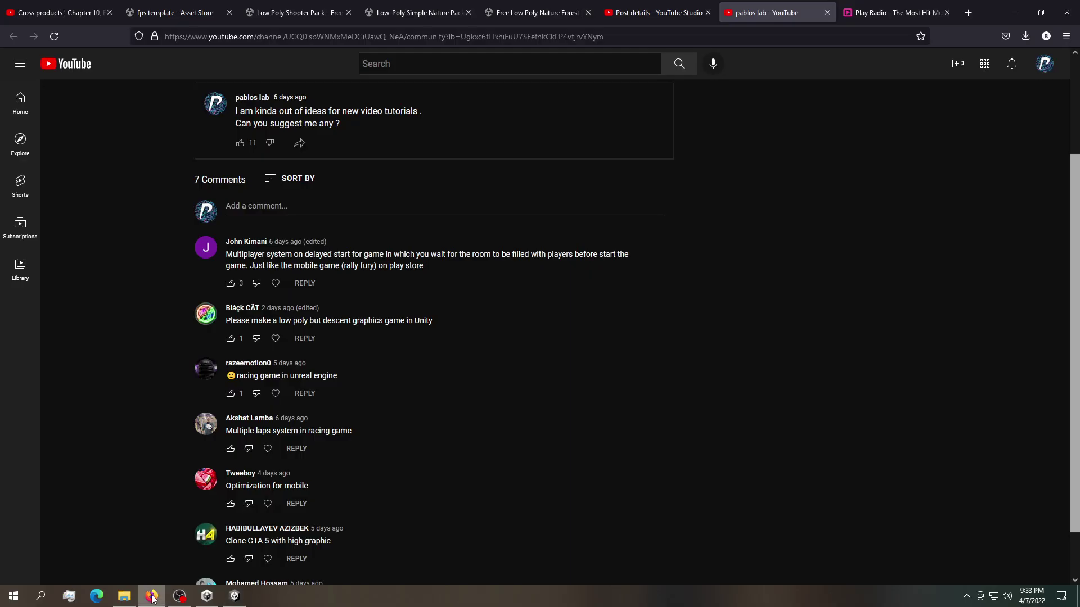
left_click(177, 4)
scroll(197, 157, "up", 8)
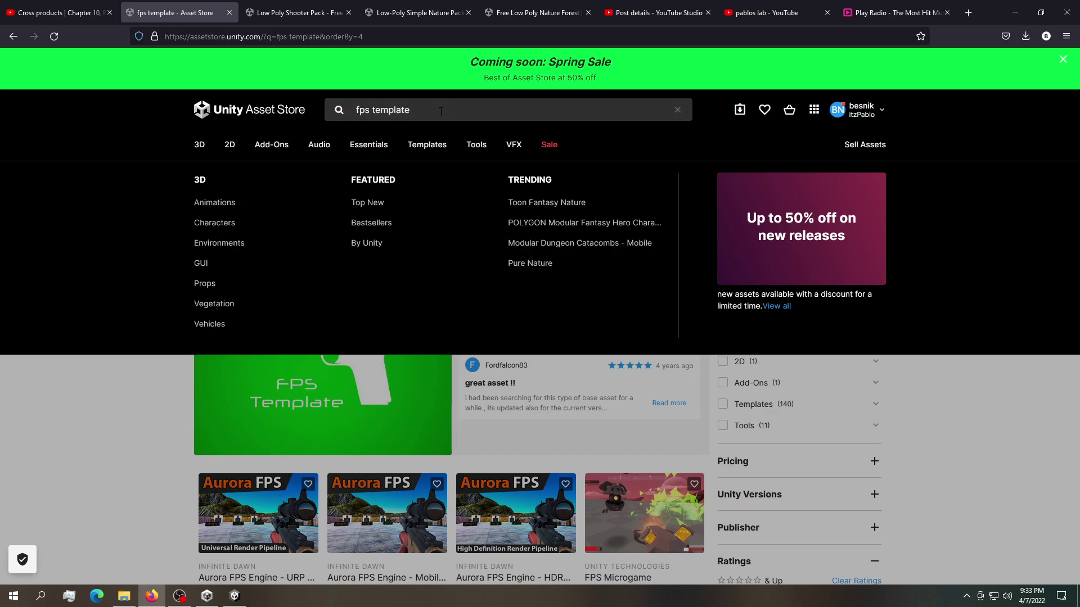
left_click_drag(440, 112, 327, 115)
left_click(106, 309)
scroll(184, 318, "down", 6)
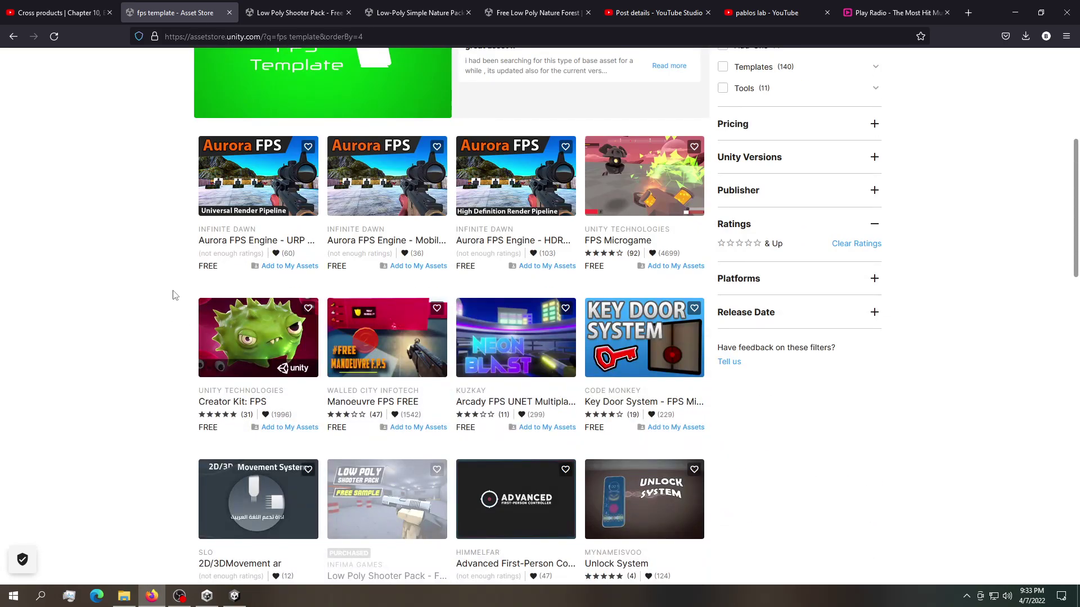
Open the Low Poly Shooter Pack - Free Sample from its store page in Unity and start downloading it in the Package Manager
left_click(309, 5)
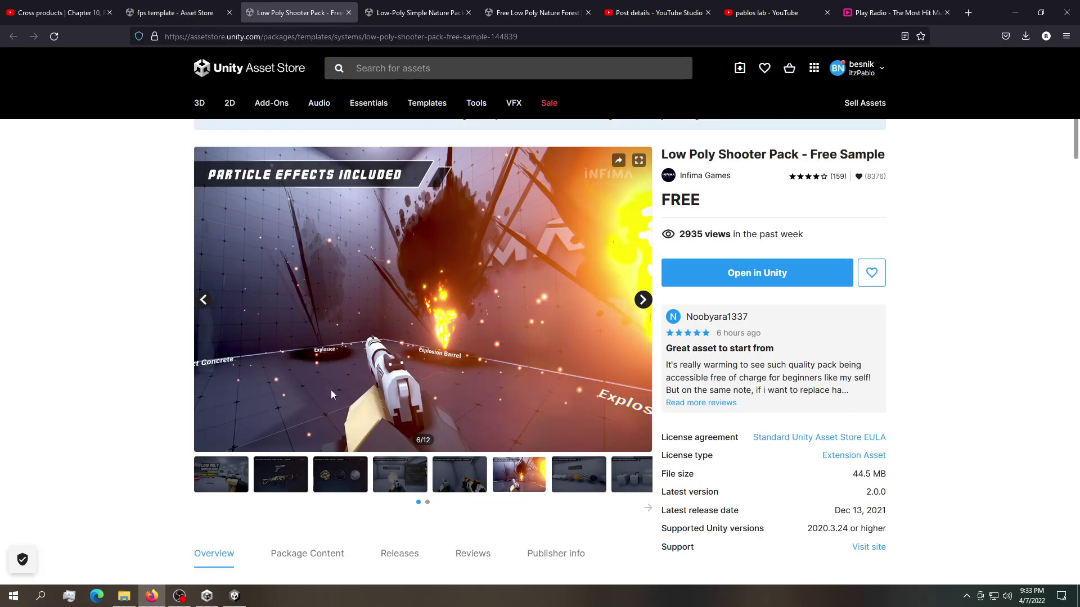
left_click(291, 481)
left_click(240, 472)
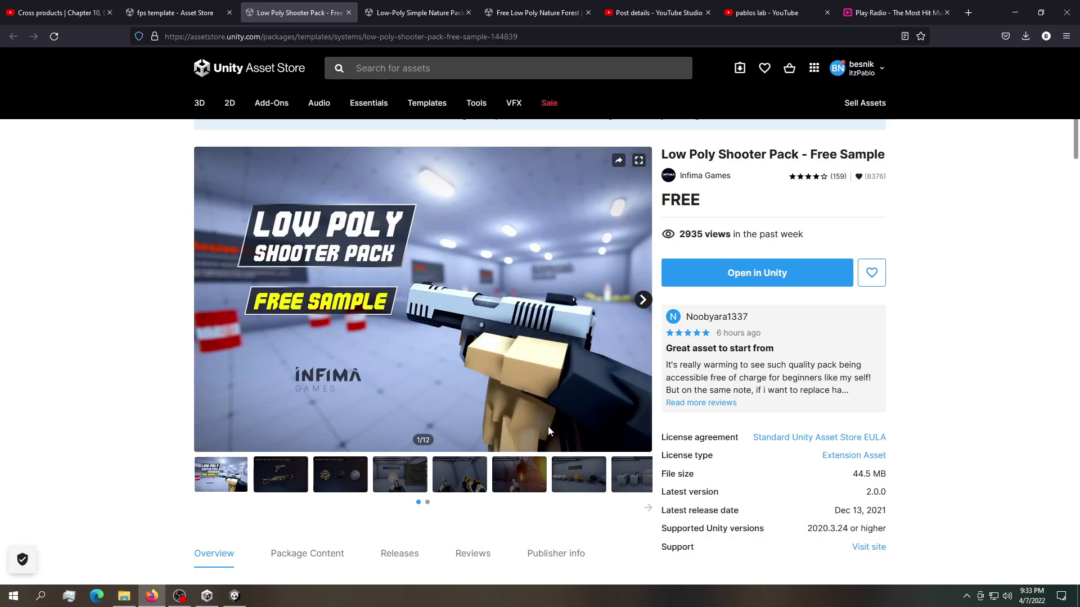
left_click(737, 276)
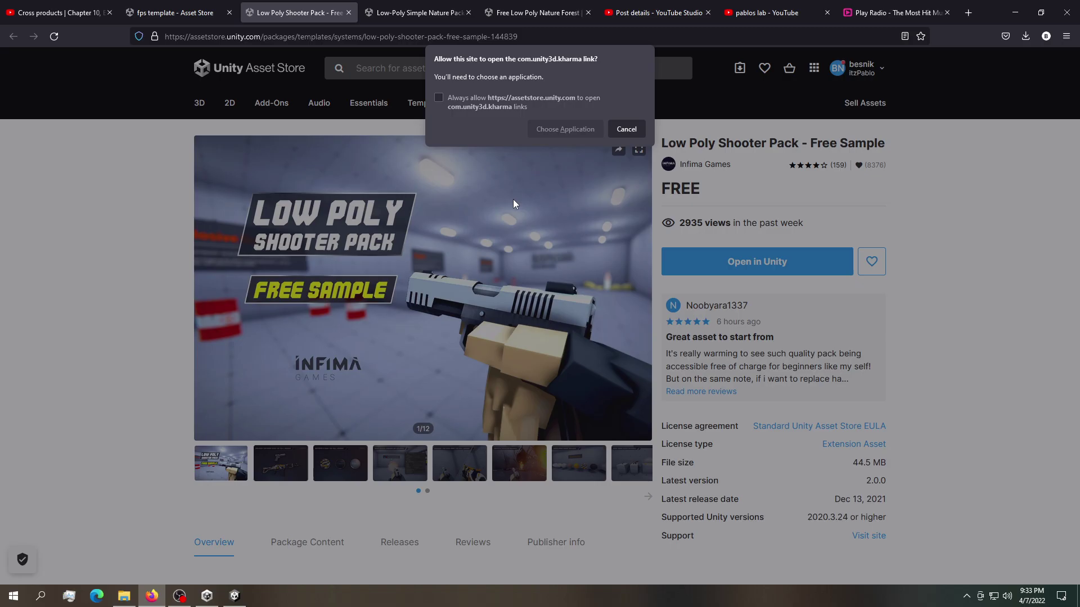
left_click(563, 130)
left_click(846, 77)
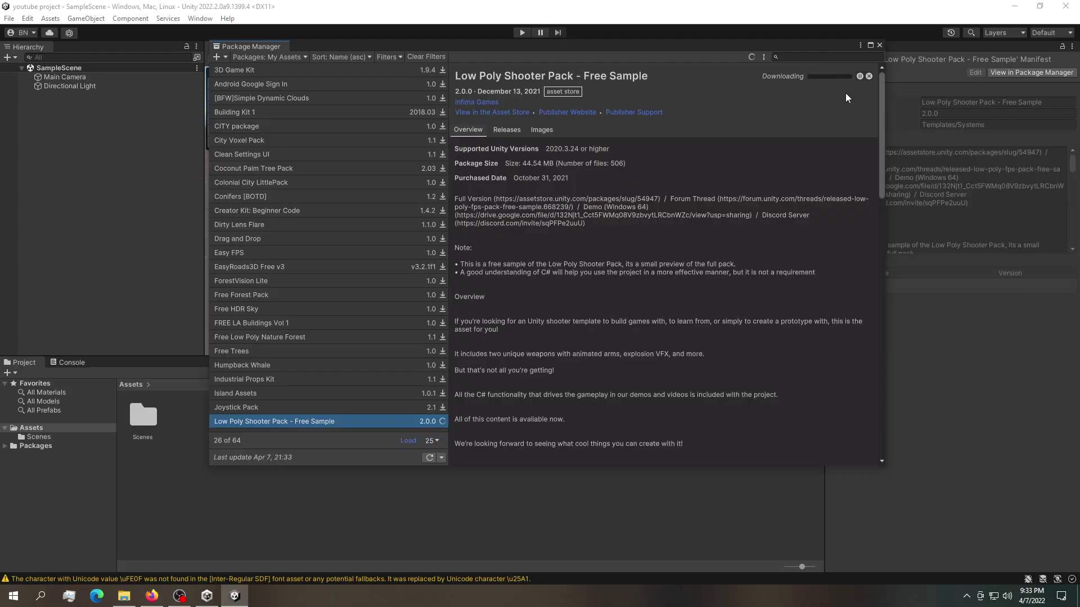
Return to the store page in Firefox and examine the Low Poly Shooter Pack's preview images of its controller, guns and particle effects
key("alt+Tab")
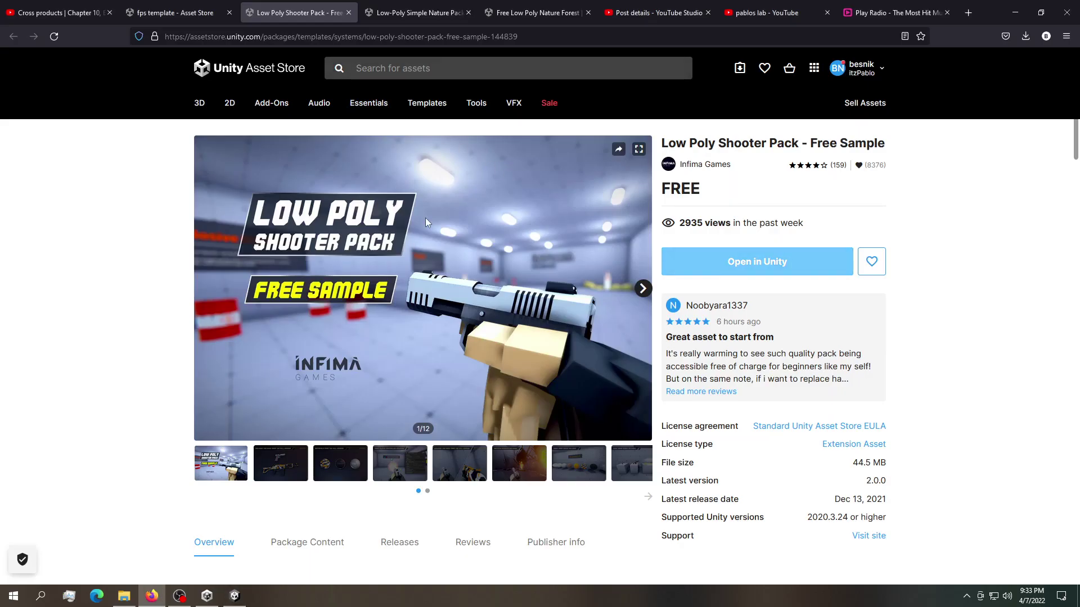
left_click(329, 467)
left_click(388, 470)
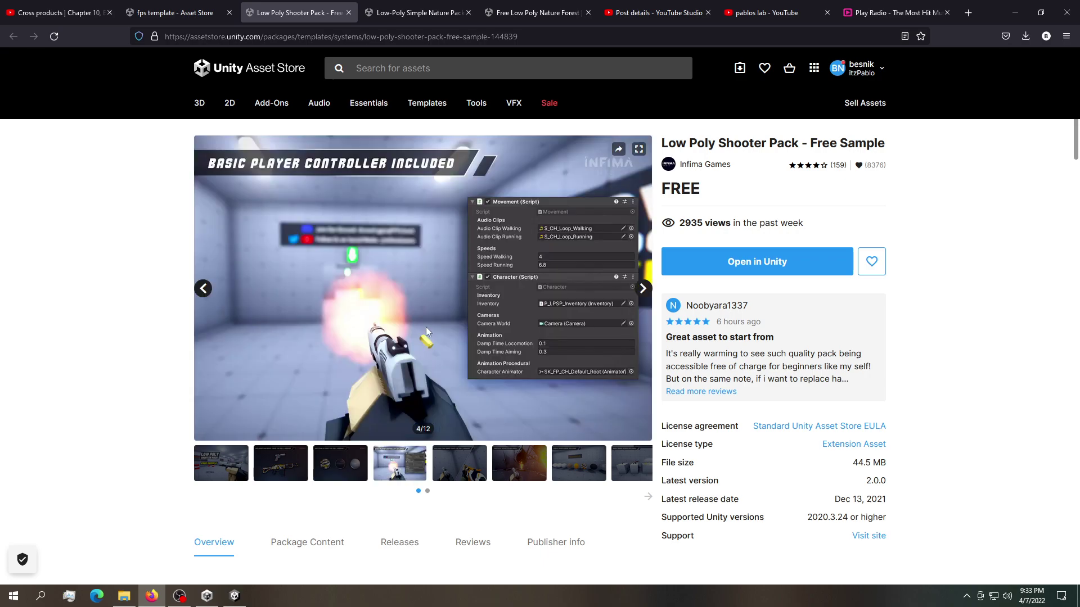
left_click(479, 466)
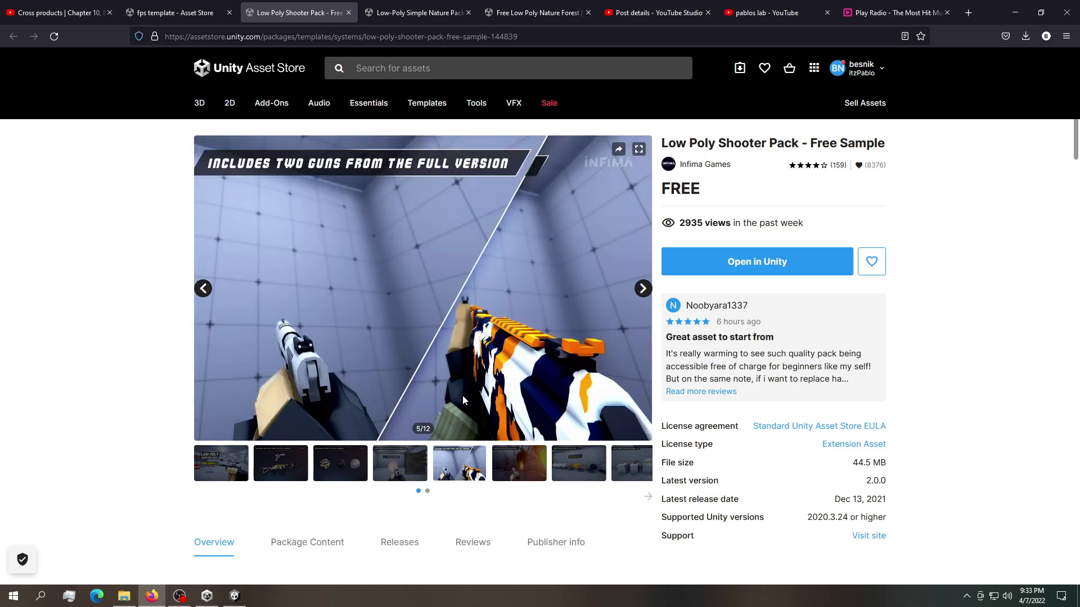
left_click(518, 462)
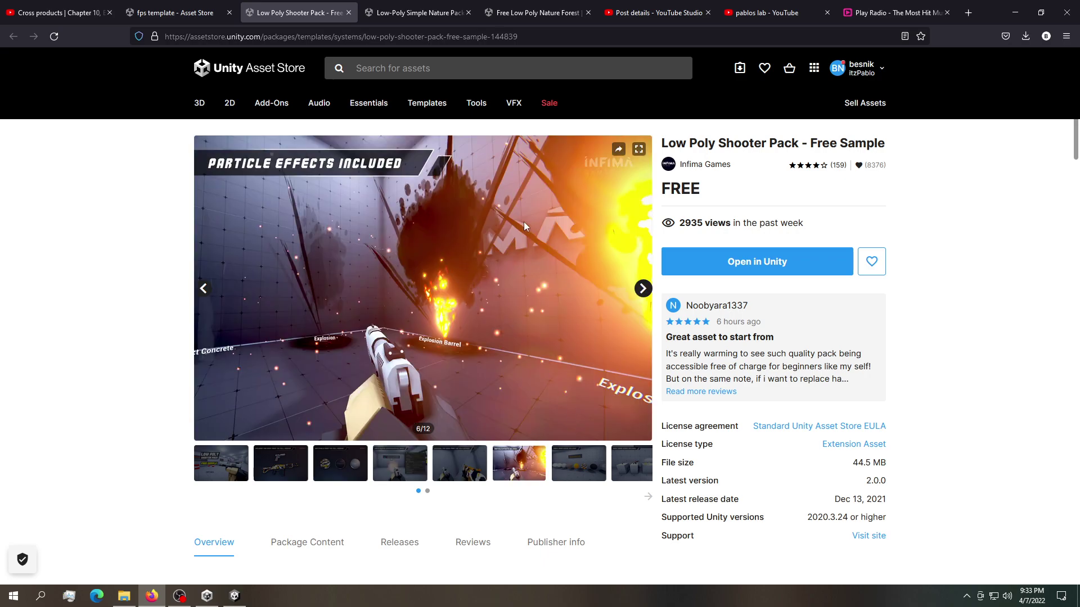
Examine the Low-Poly Simple Nature Pack previews and the Free Low Poly Nature Forest store page
left_click(389, 12)
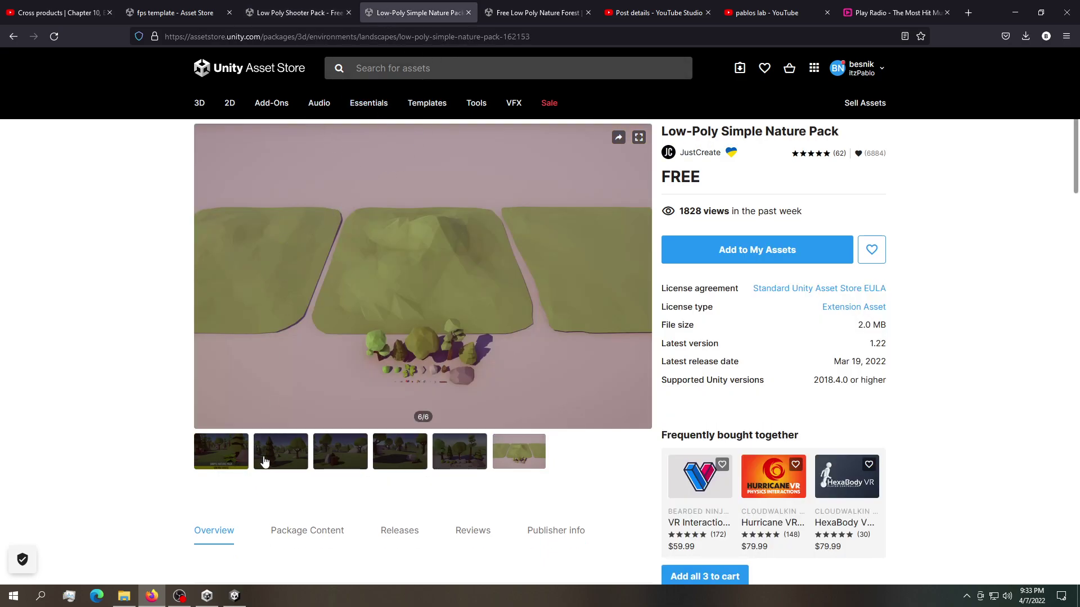
left_click(347, 457)
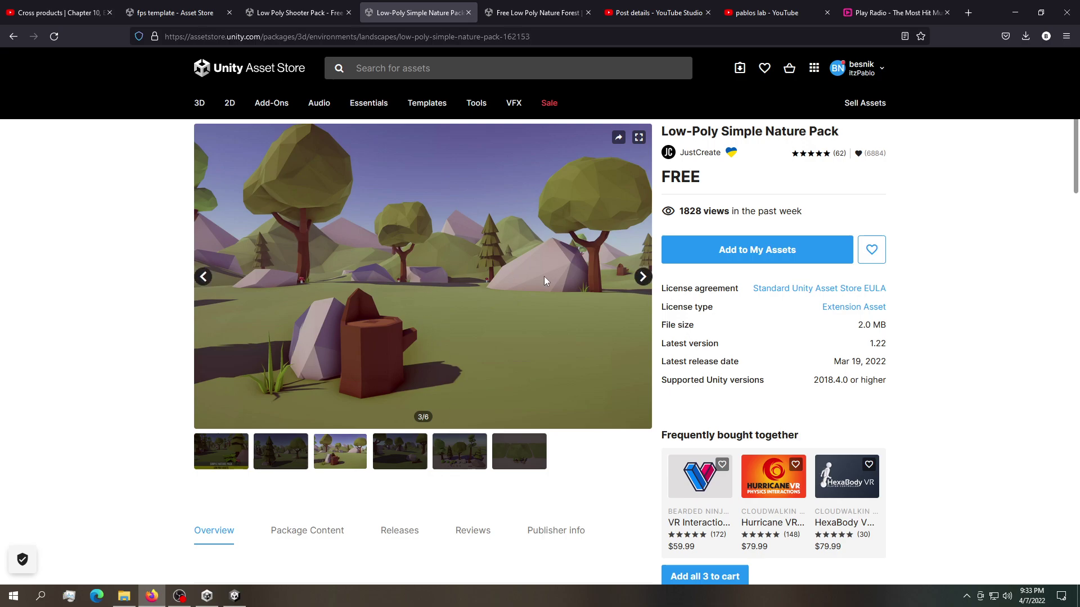
scroll(540, 293, "up", 2)
scroll(343, 318, "down", 2)
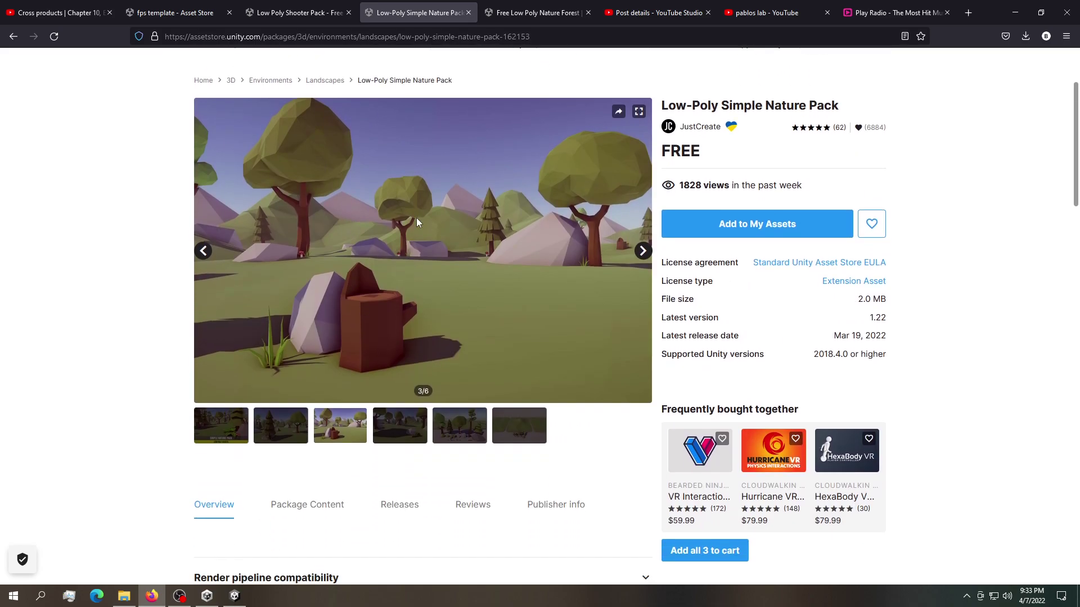
key("ctrl+Tab")
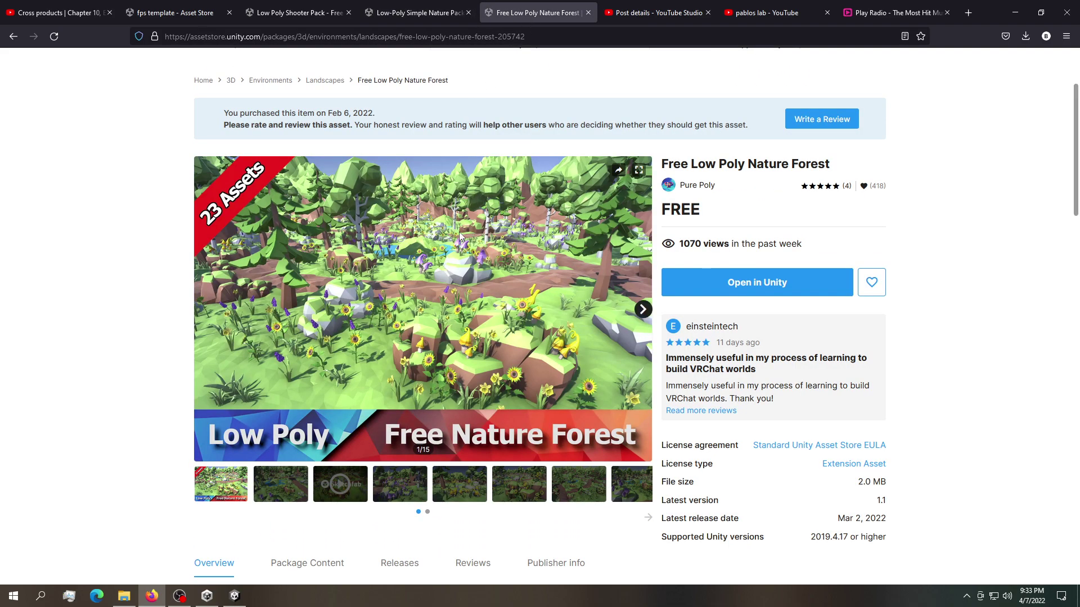
scroll(460, 236, "down", 2)
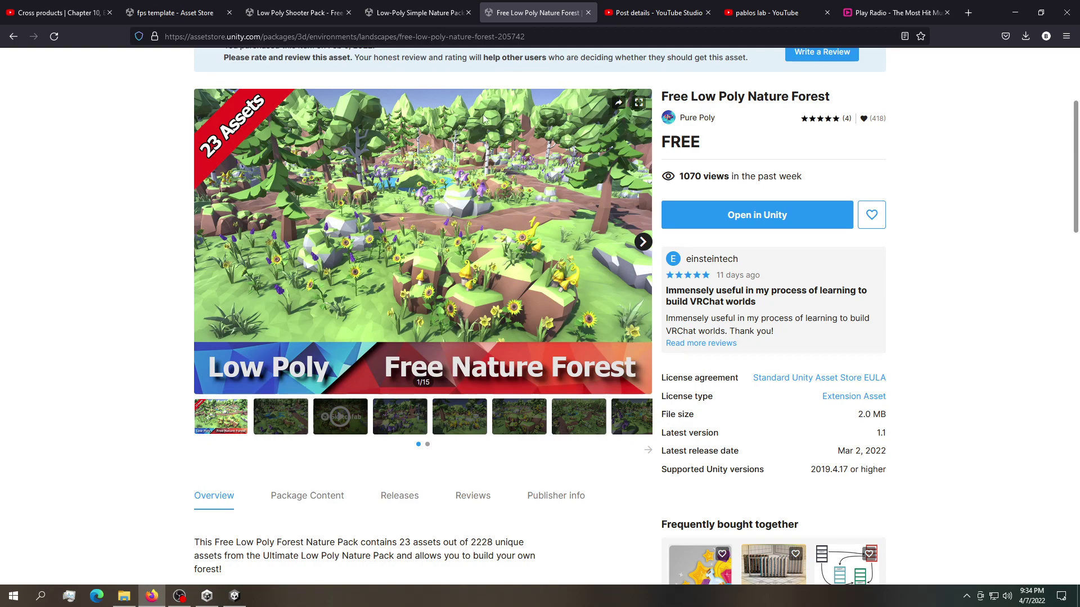
Add the free Low-Poly Simple Nature Pack to My Assets and accept the store terms
key("ctrl+shift+Tab")
left_click(757, 223)
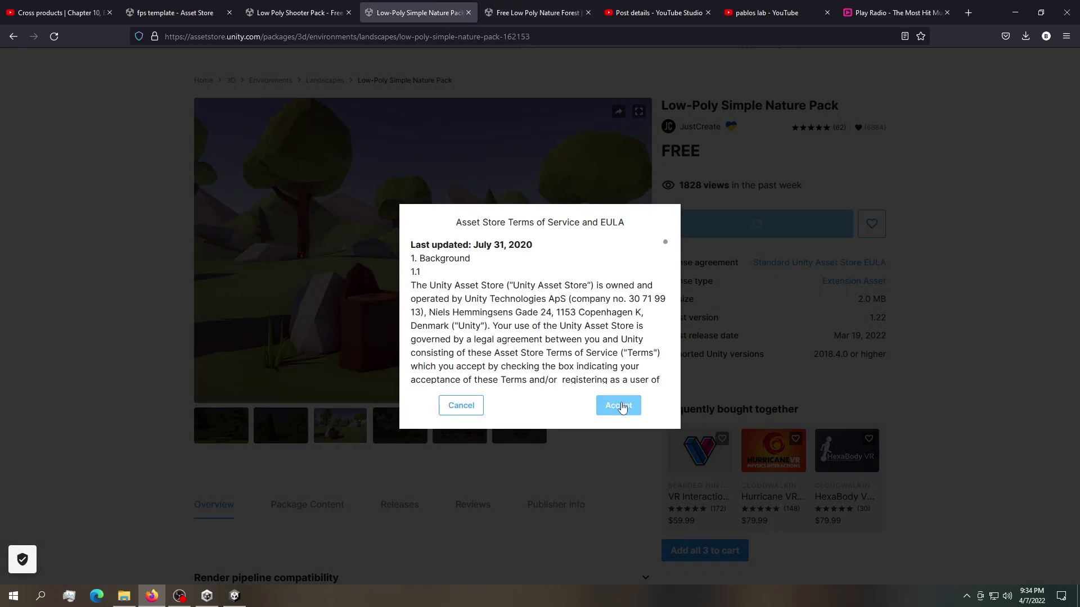
left_click(619, 405)
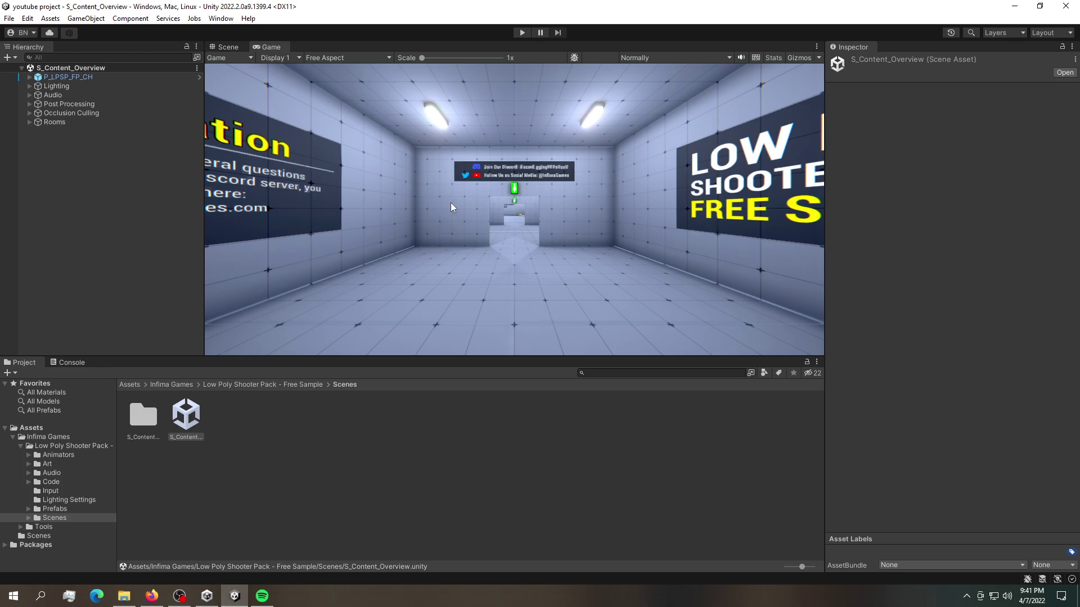
Maximize the Game view of the S_Content_Overview scene and start play mode
left_click(184, 209)
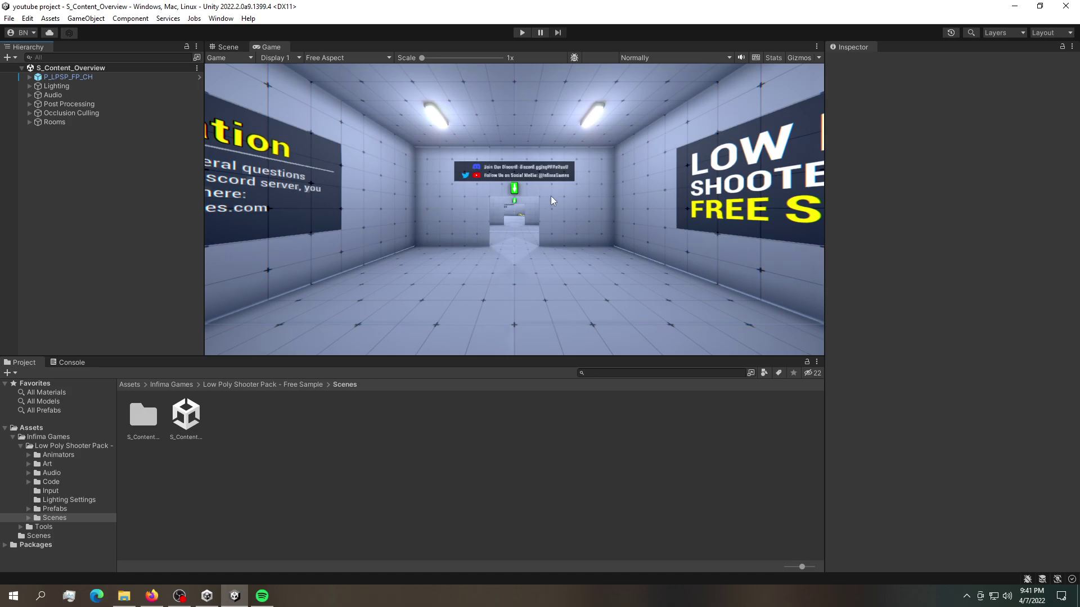
right_click(274, 48)
left_click(315, 83)
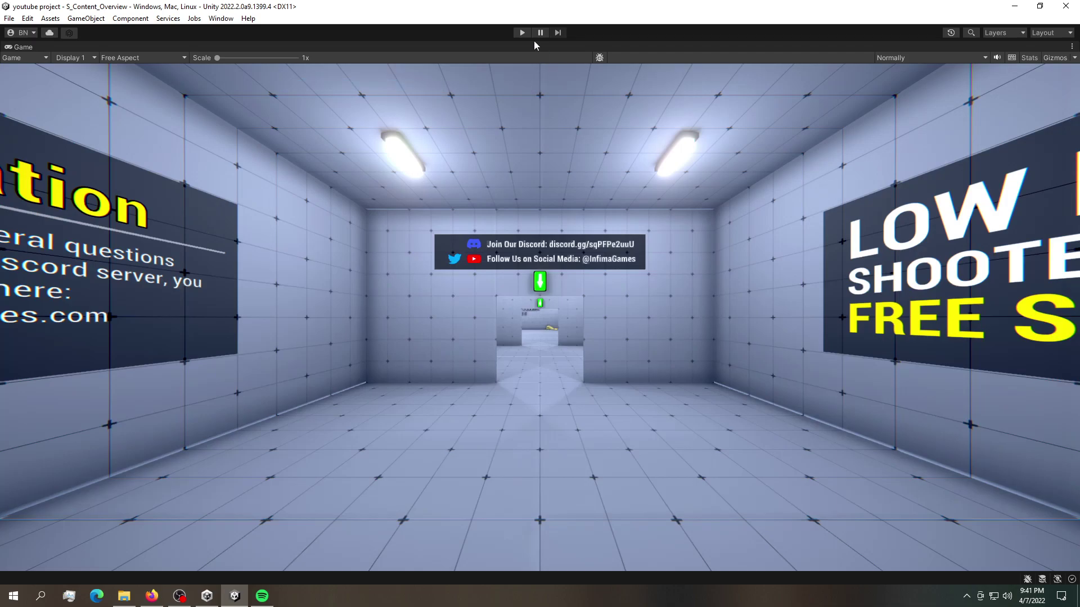
left_click(521, 32)
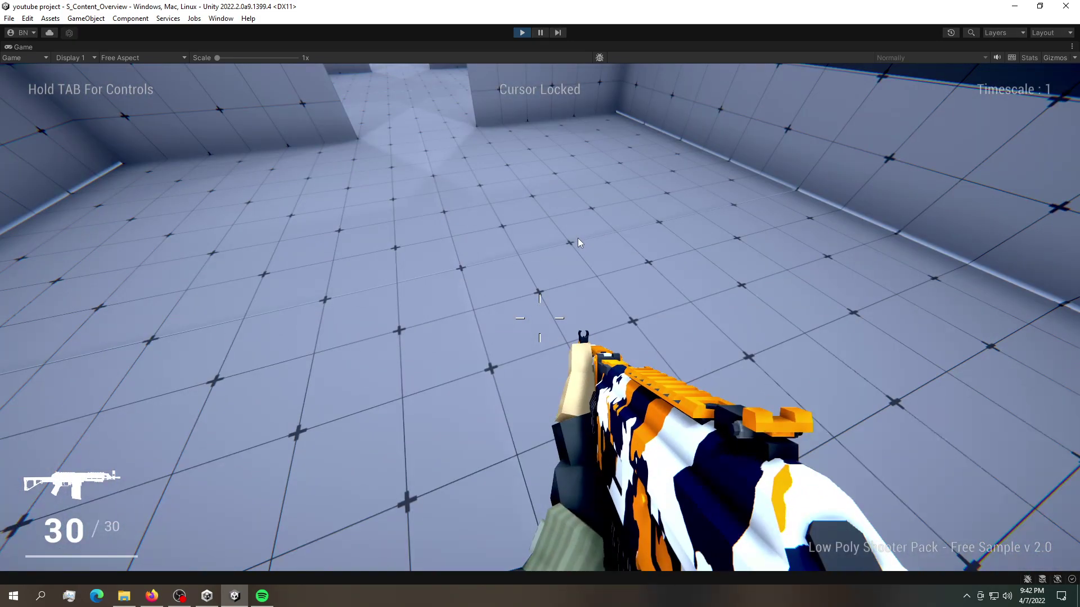
Test the demo level by walking forward to the Weapon Materials display and firing several rifle shots
left_click(578, 238)
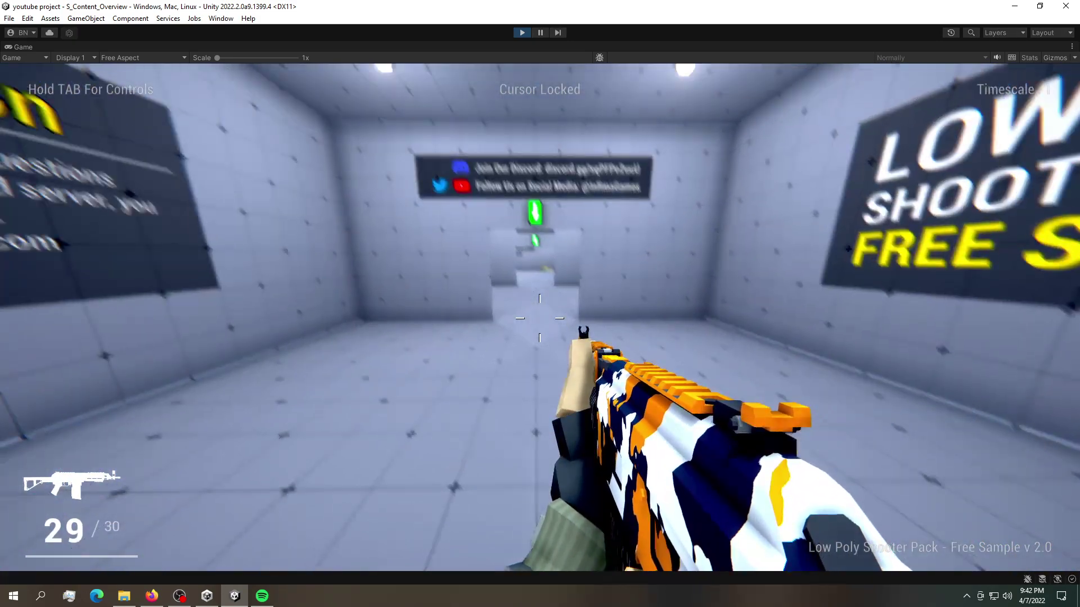
key("w")
key("w")
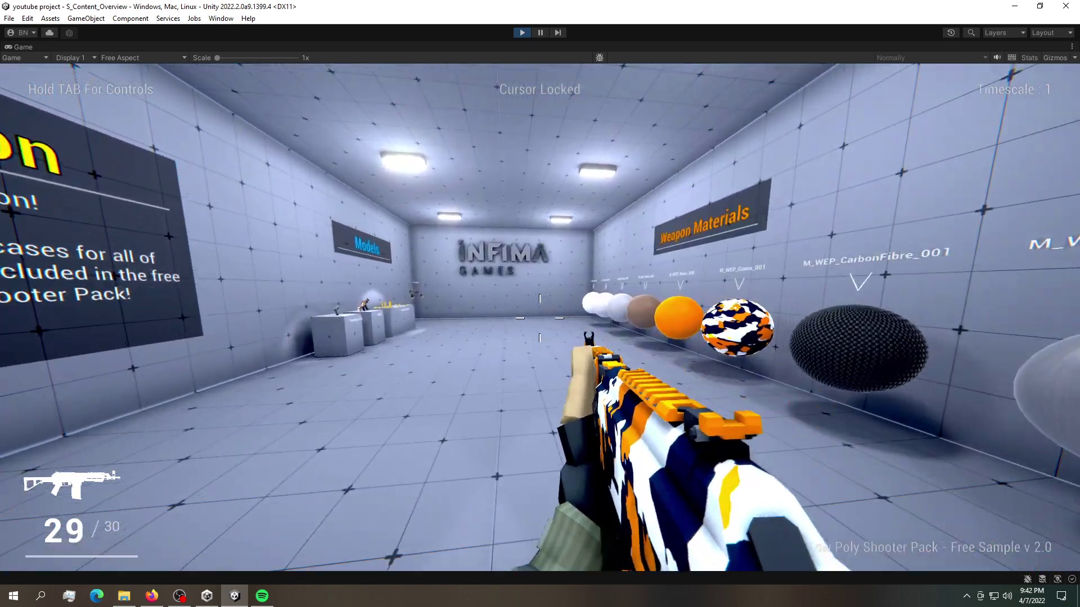
left_click(539, 319)
left_click(539, 319)
left_click(539, 318)
left_click(539, 318)
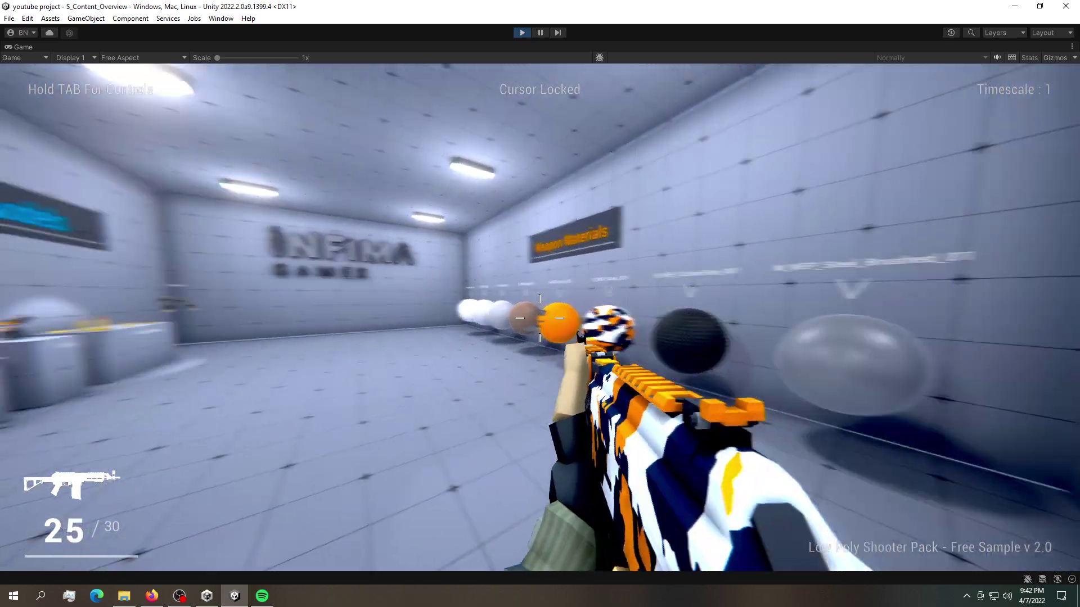
Fire a few more rifle shots in the materials room and walk through the exit to the Features room entrance
left_click(539, 318)
left_click(539, 319)
left_click(540, 318)
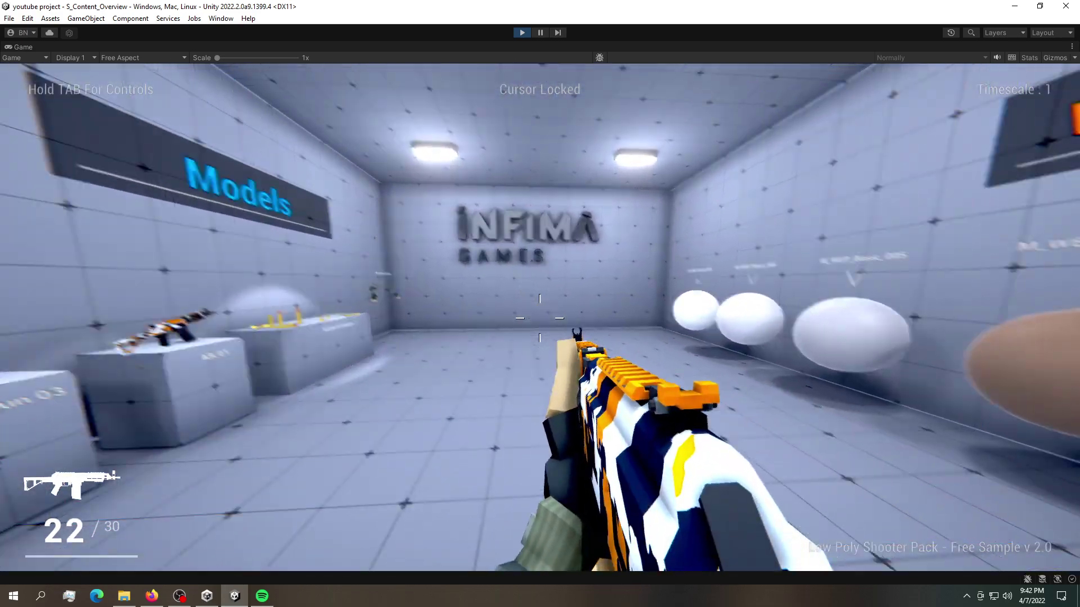
key("w")
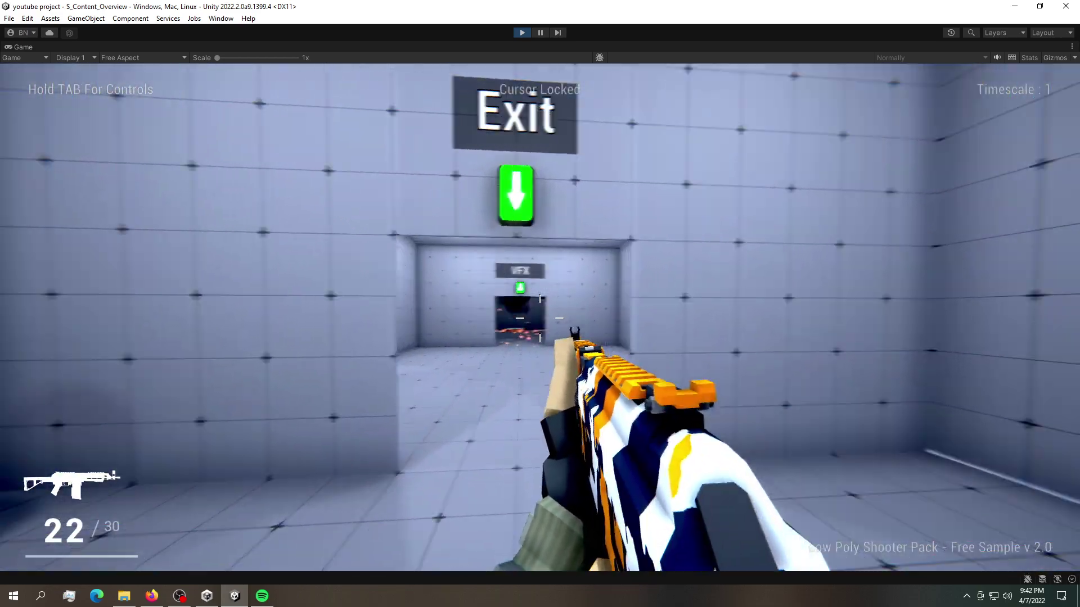
key("w")
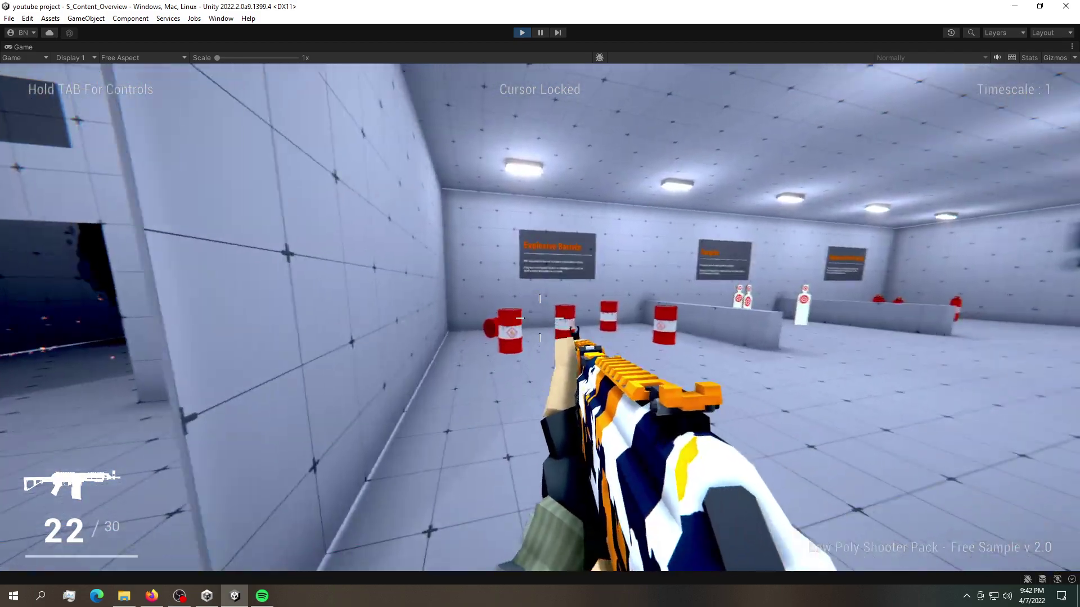
Test shooting and aiming down sights at the explosive props in the Features room, and stop play mode
left_click(539, 318)
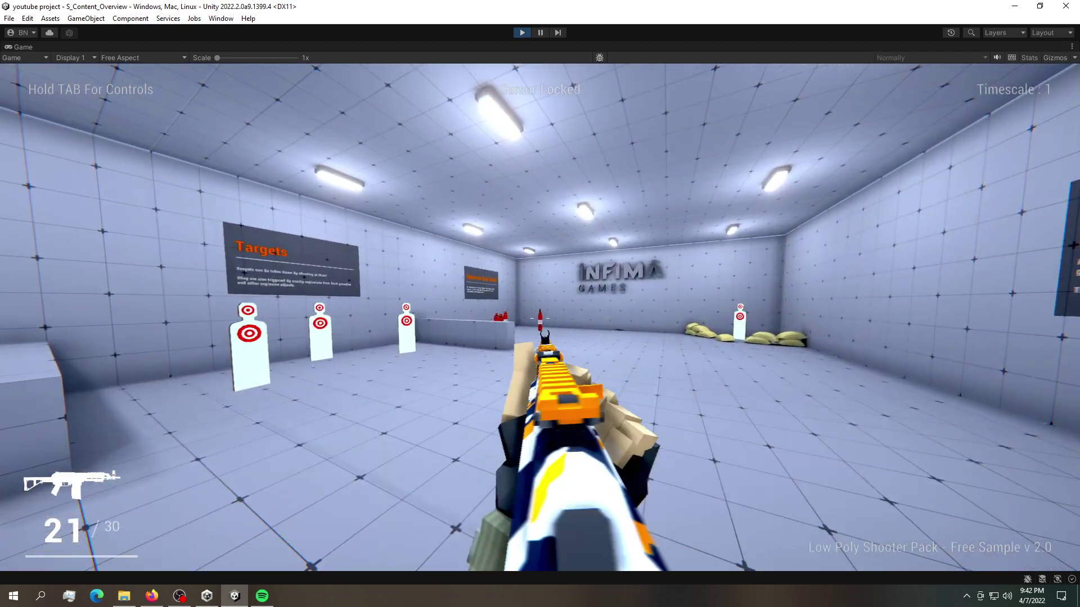
left_click(539, 318)
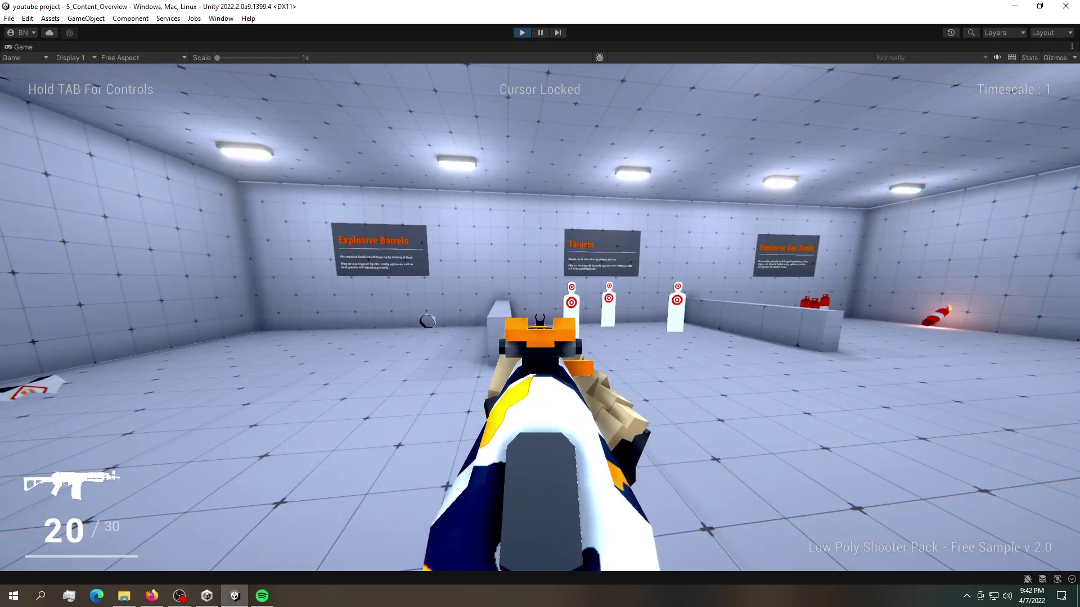
left_click(540, 318)
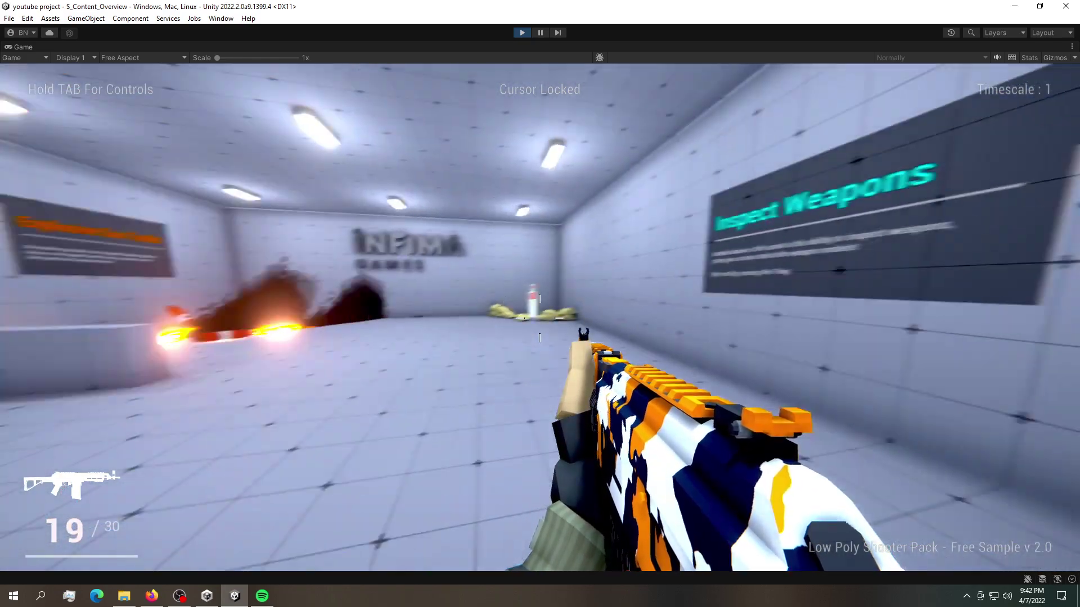
right_click(539, 317)
right_click(539, 318)
key("d")
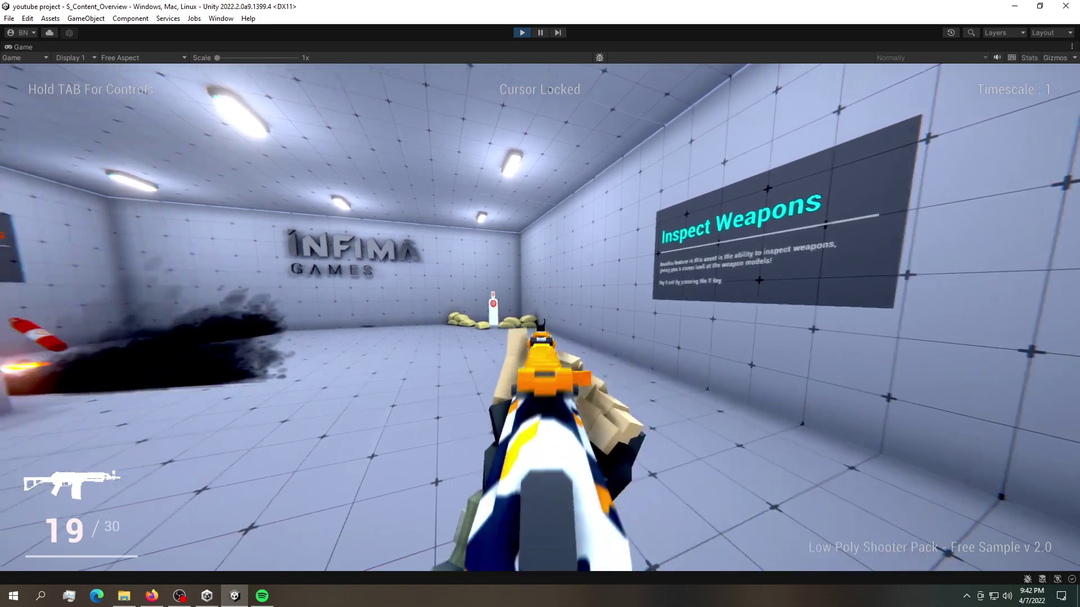
left_click(539, 318)
left_click(540, 317)
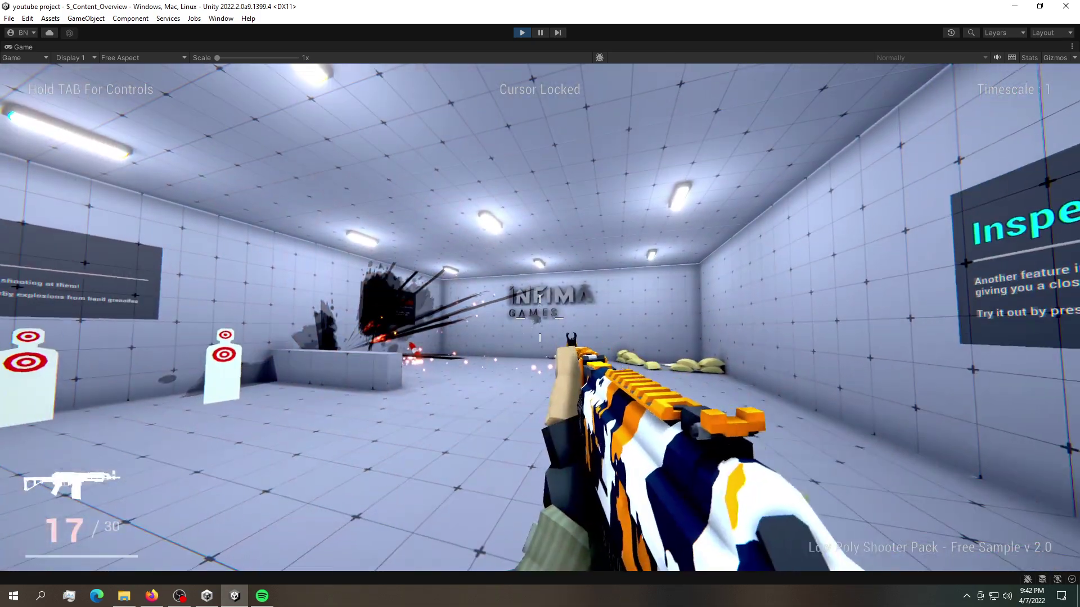
key("Escape")
left_click(521, 32)
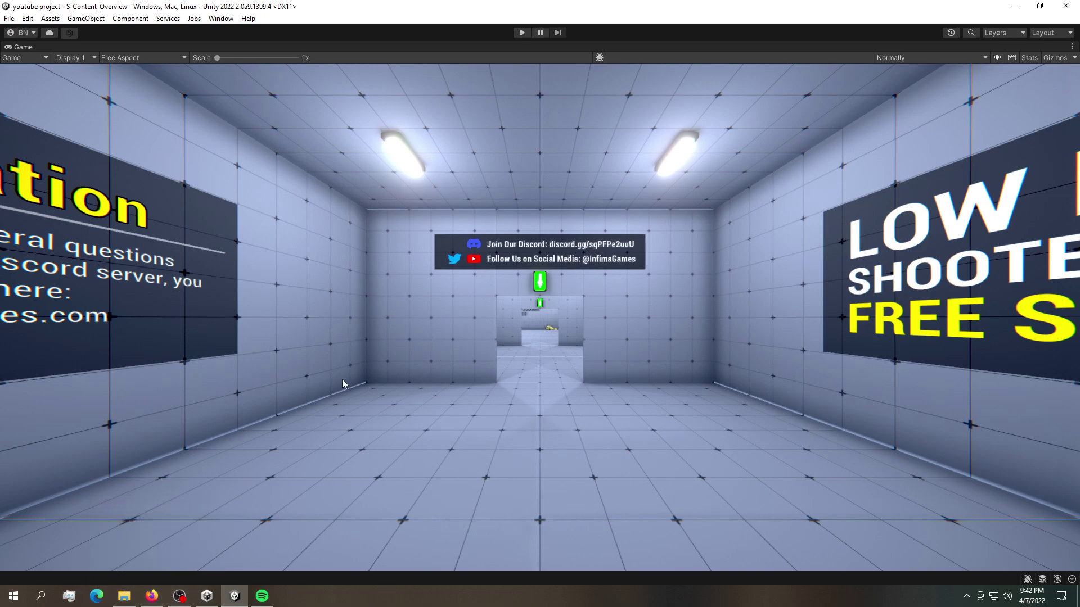
Switch to Firefox and add the Low-Poly Simple Nature Pack to My Assets, accepting the Asset Store terms
left_click(151, 595)
left_click(439, 13)
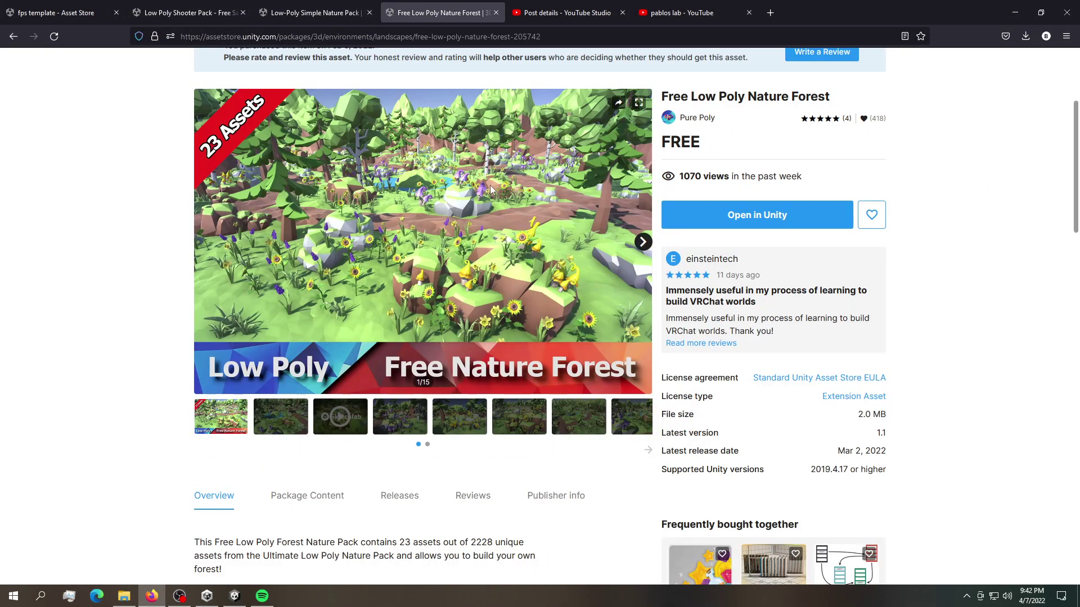
left_click(324, 8)
left_click(756, 224)
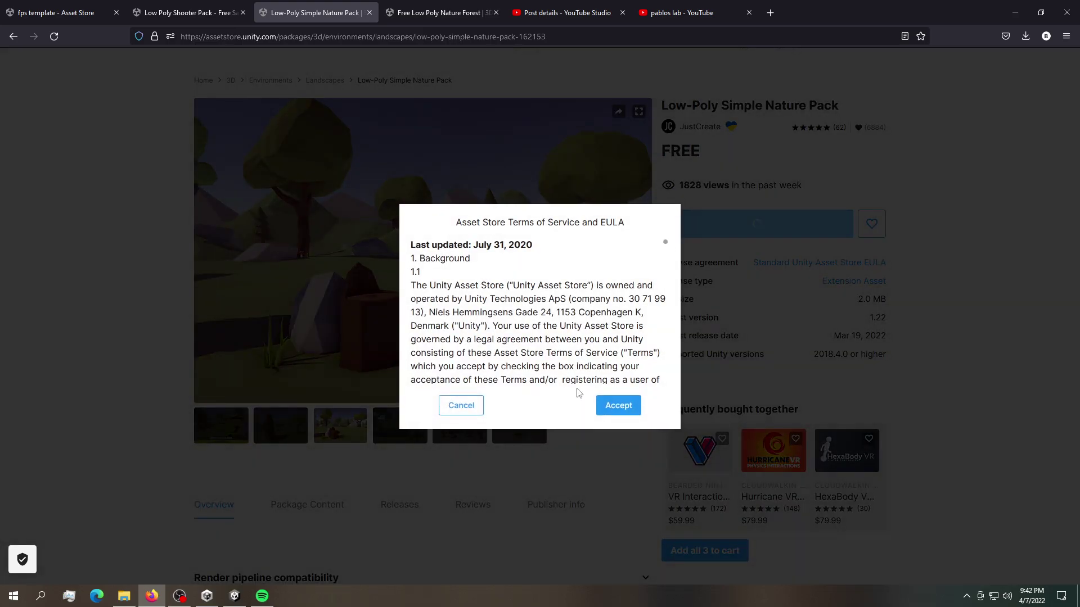
left_click(626, 406)
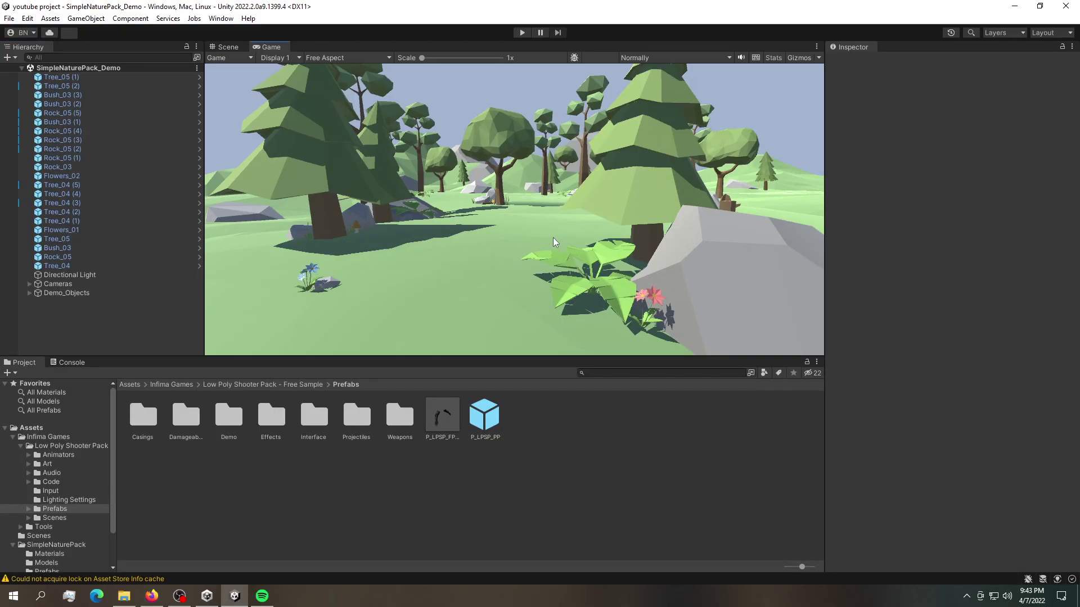
Examine the trees, rocks and terrain of the SimpleNaturePack_Demo scene from several angles in the Scene view
left_click(230, 49)
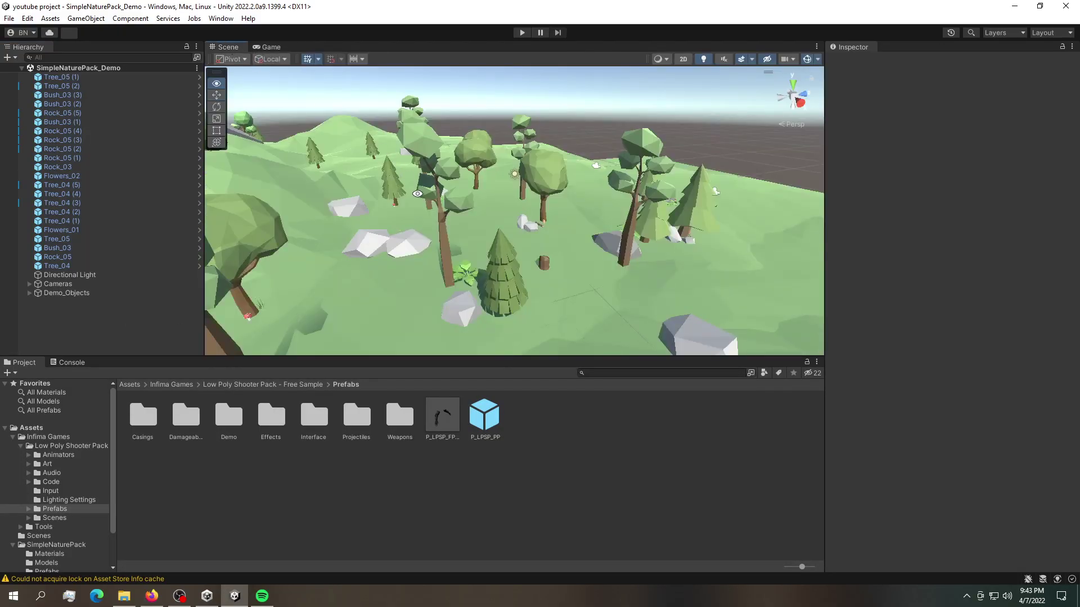
left_click_drag(419, 194, 258, 211, "alt")
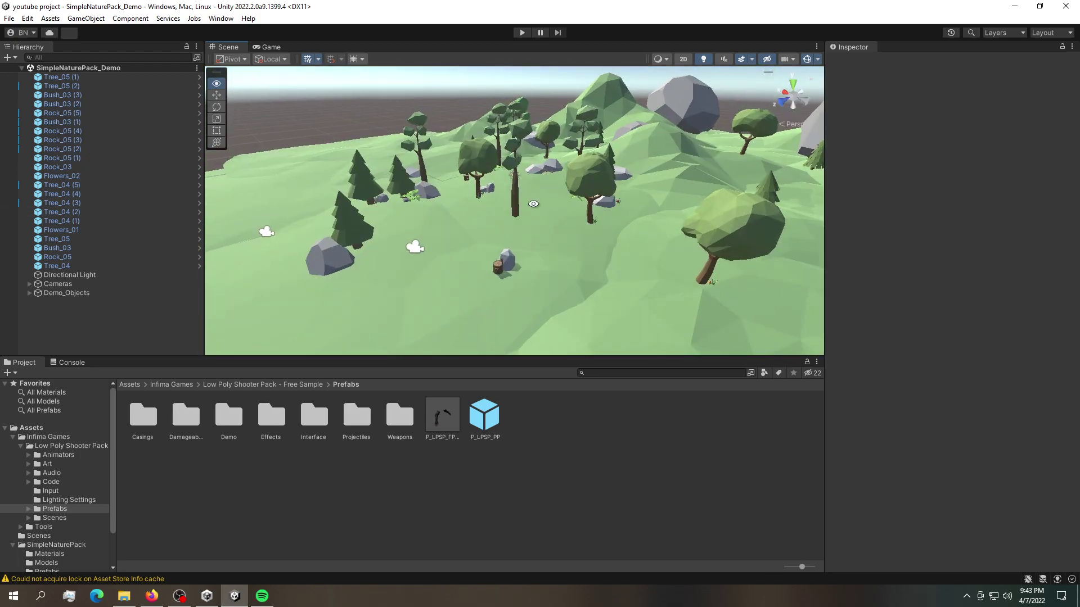
left_click_drag(534, 204, 413, 189, "alt")
scroll(399, 188, "up", 3)
middle_click_drag(318, 186, 432, 186)
right_click_drag(431, 185, 404, 169)
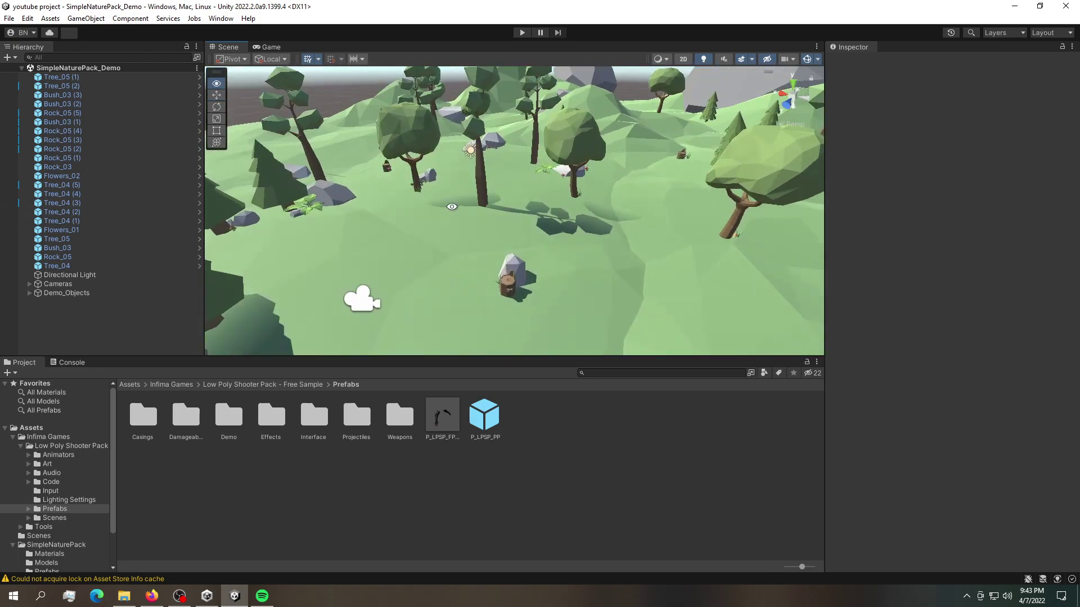
Check the nature demo scene in the Game view, stop play mode and delete the Cameras object
left_click(270, 47)
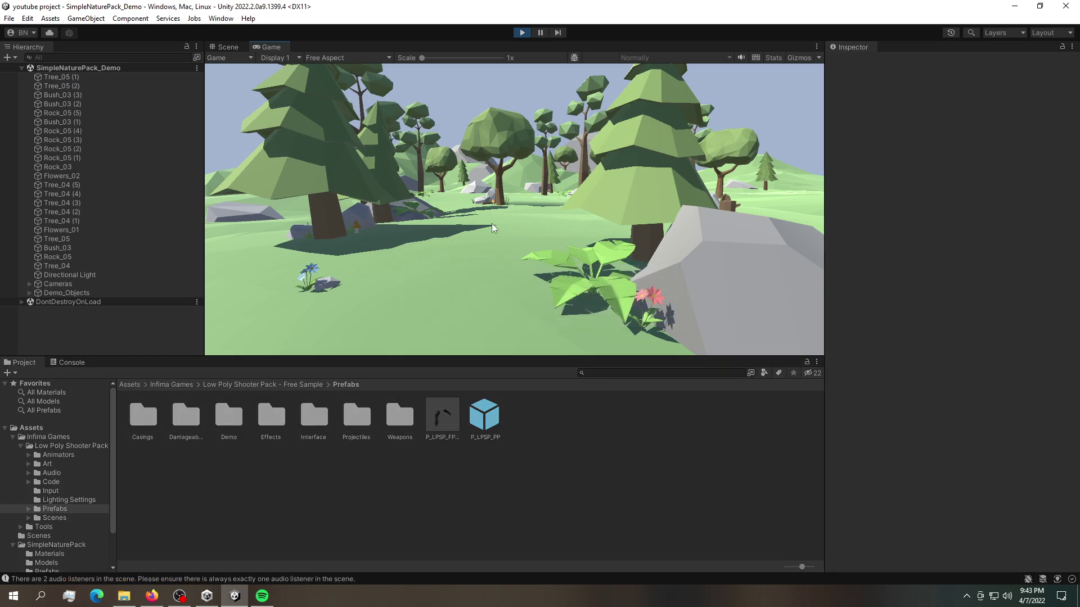
left_click(521, 33)
left_click(53, 284)
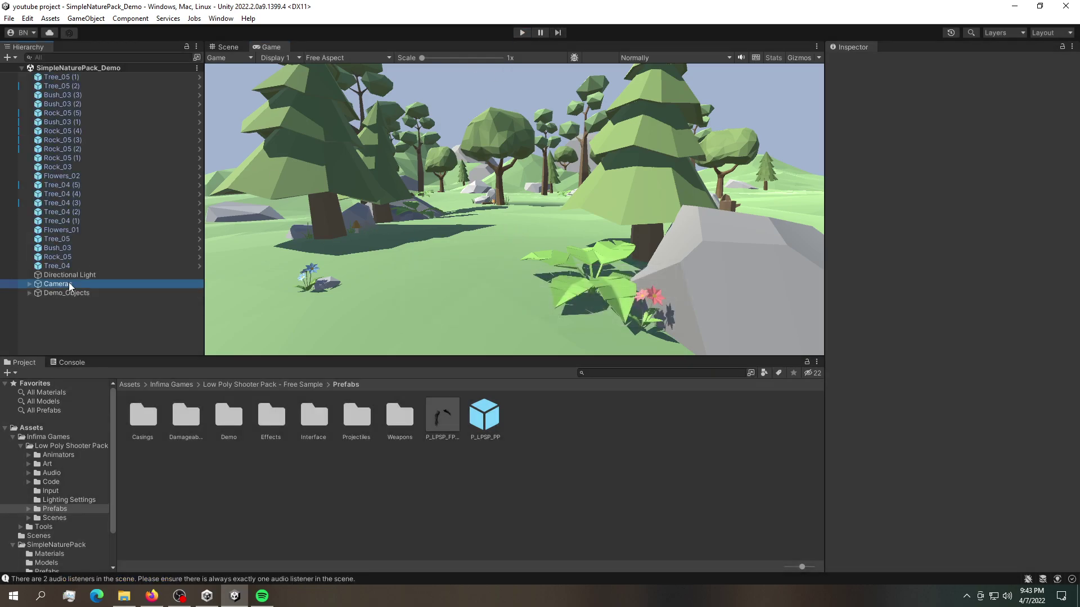
key("Delete")
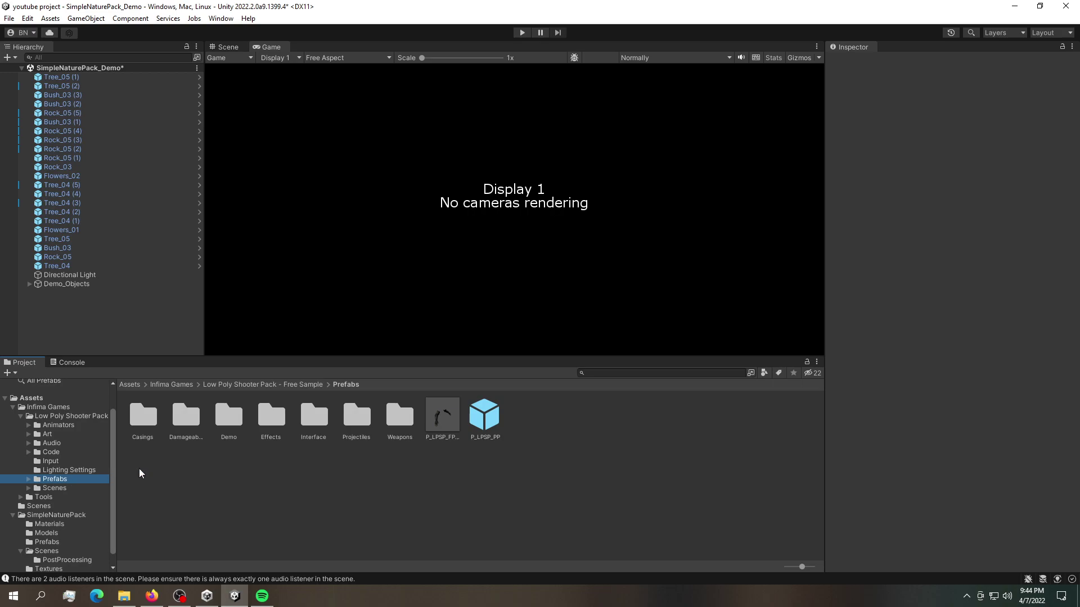
Add the P_LPSP_FP_CH prefab to the scene and move it to about X 1.15, Z 2.41
left_click(442, 410)
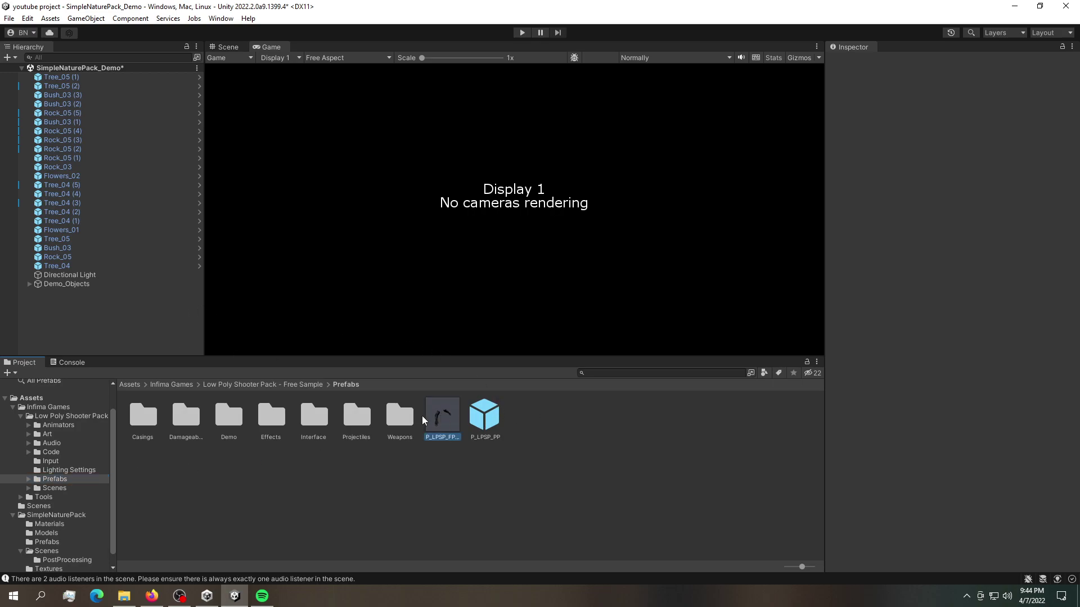
left_click_drag(423, 418, 78, 297)
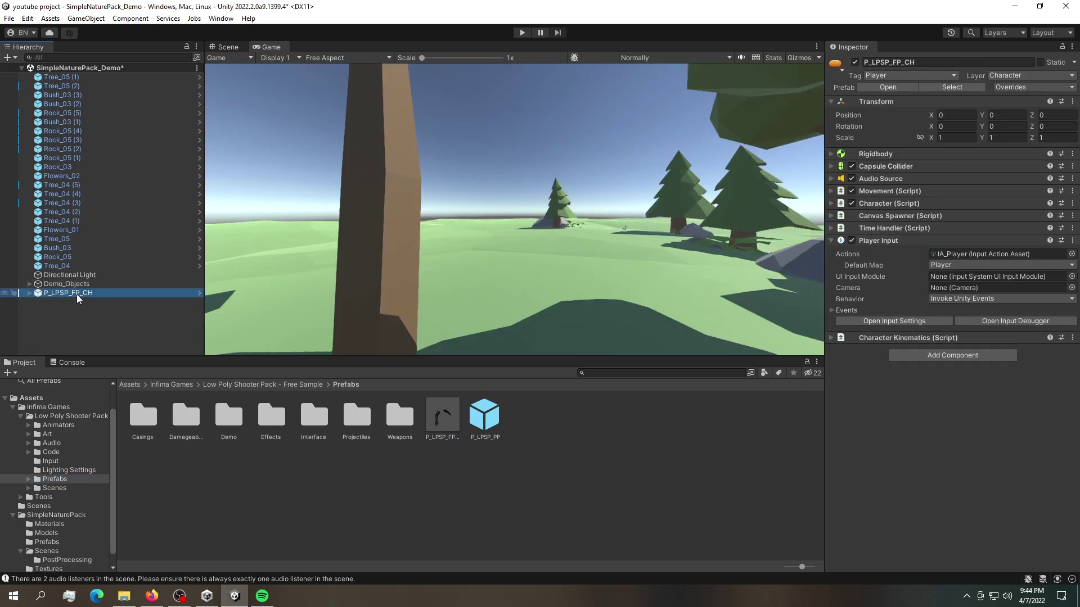
left_click(221, 49)
key("f")
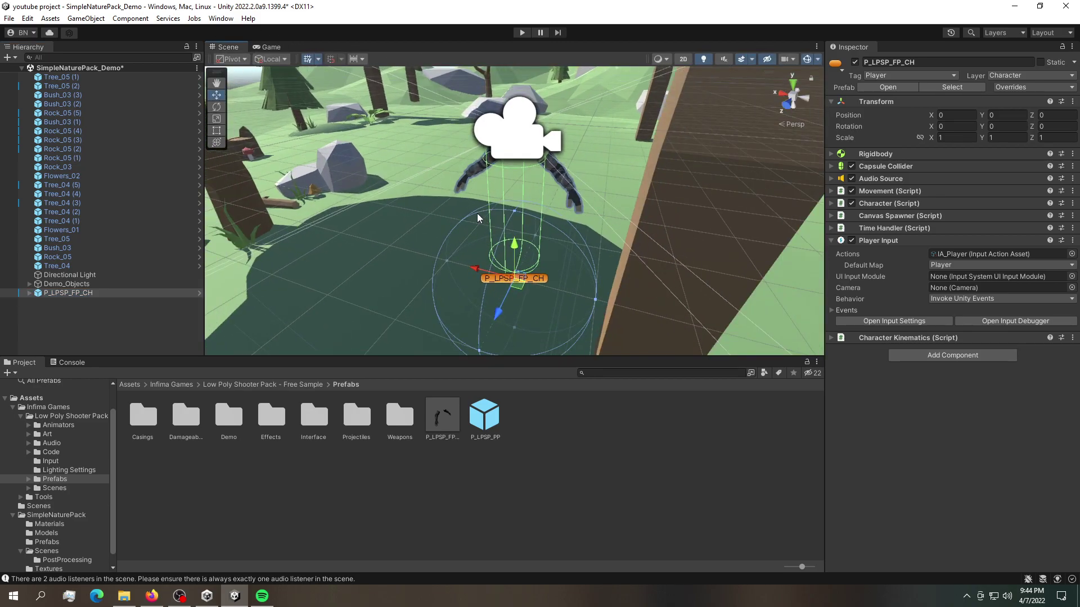
scroll(477, 214, "down", 6)
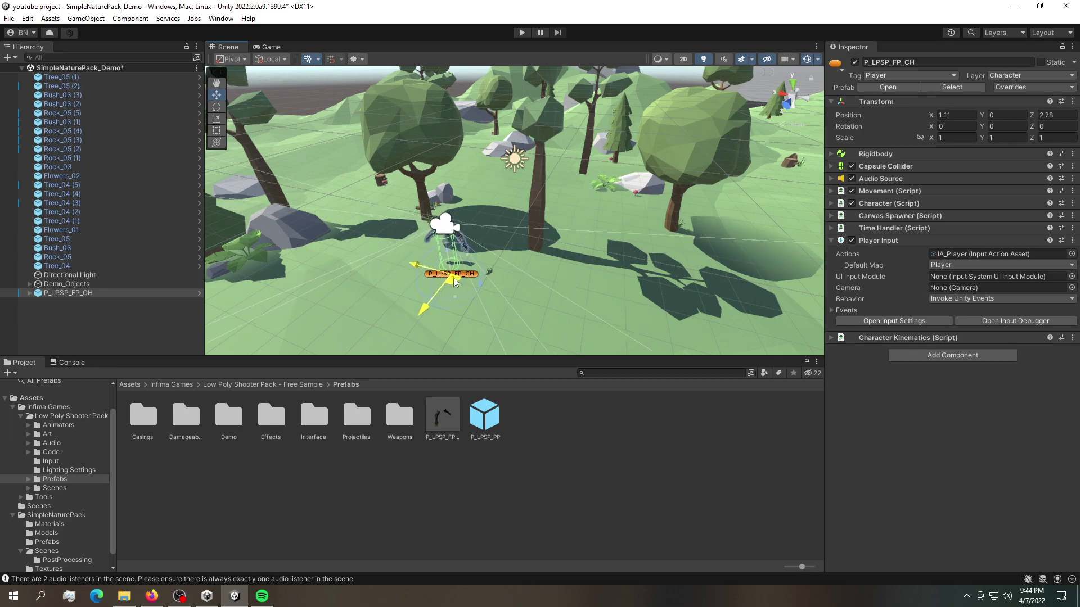
key("f")
left_click_drag(453, 279, 699, 173)
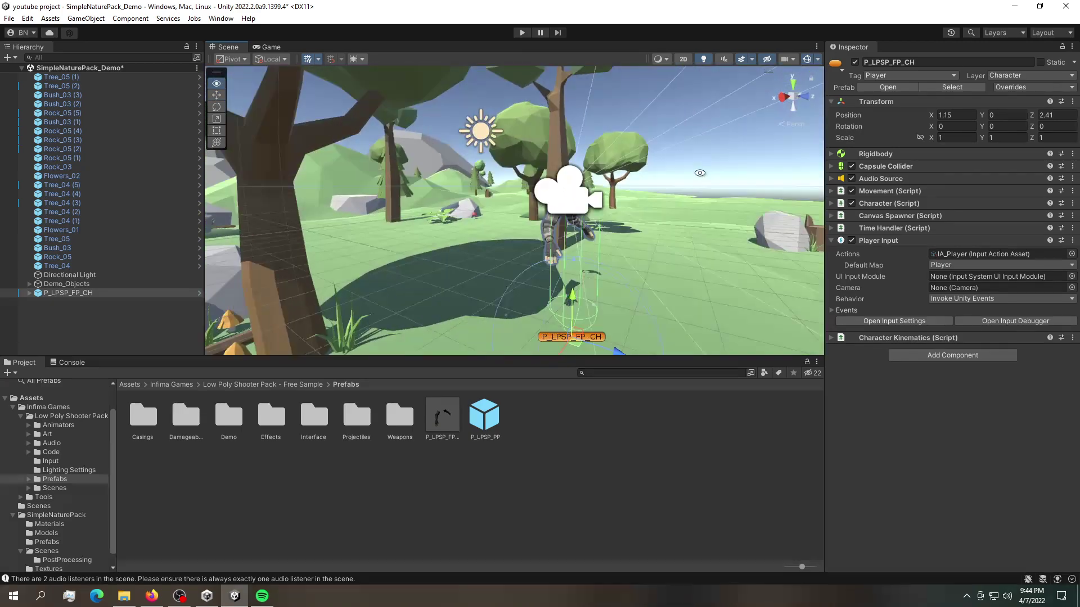
Reduce the size of the 3D gizmo icons in the Scene view and inspect the player character's placement
middle_click_drag(663, 266, 564, 236, "alt")
left_click_drag(564, 236, 809, 230, "alt")
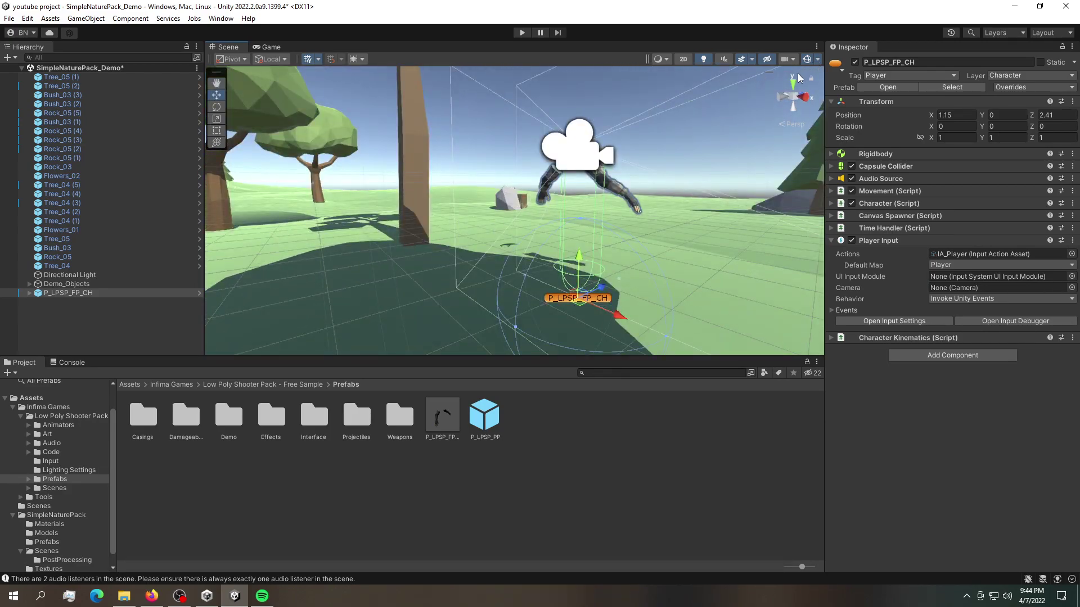
left_click(817, 59)
left_click_drag(736, 202, 400, 212, "alt")
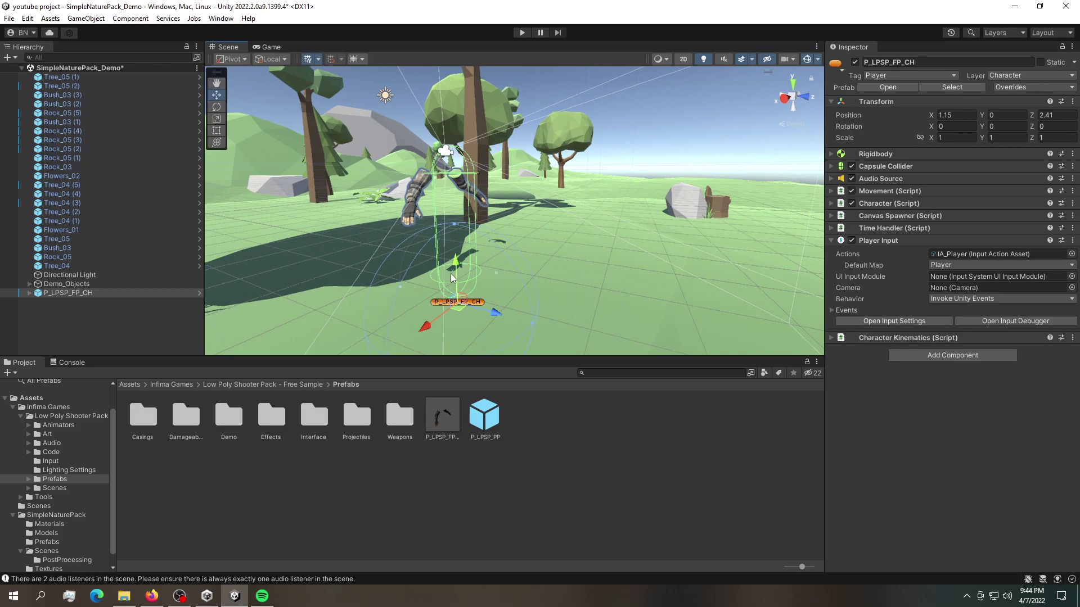
left_click_drag(476, 227, 458, 142, "alt")
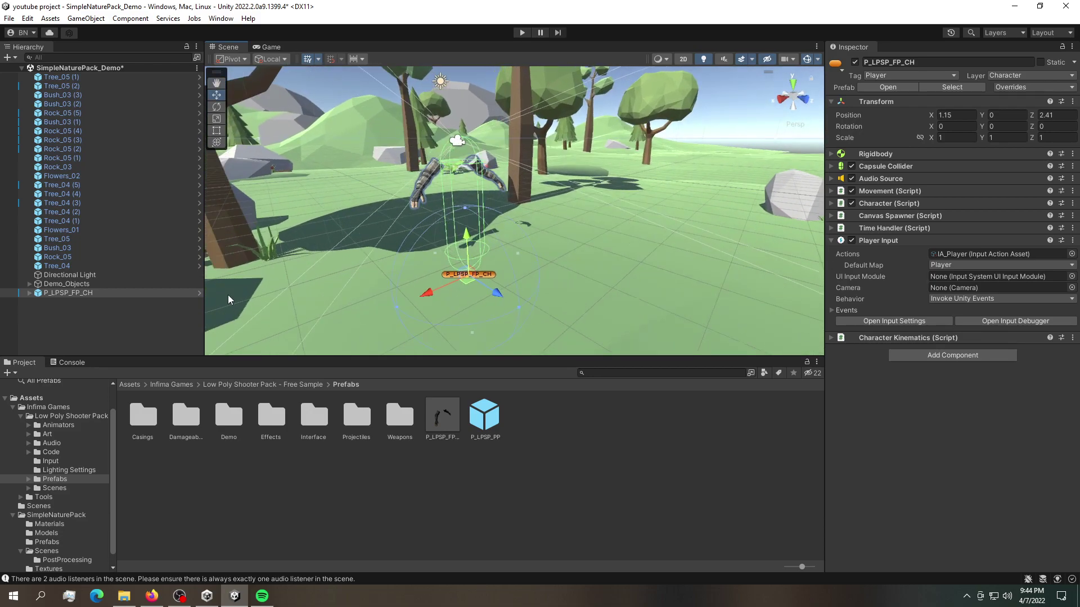
Play the nature scene and test the character by looking around, firing the rifle and aiming down sights
left_click(179, 313)
left_click(523, 33)
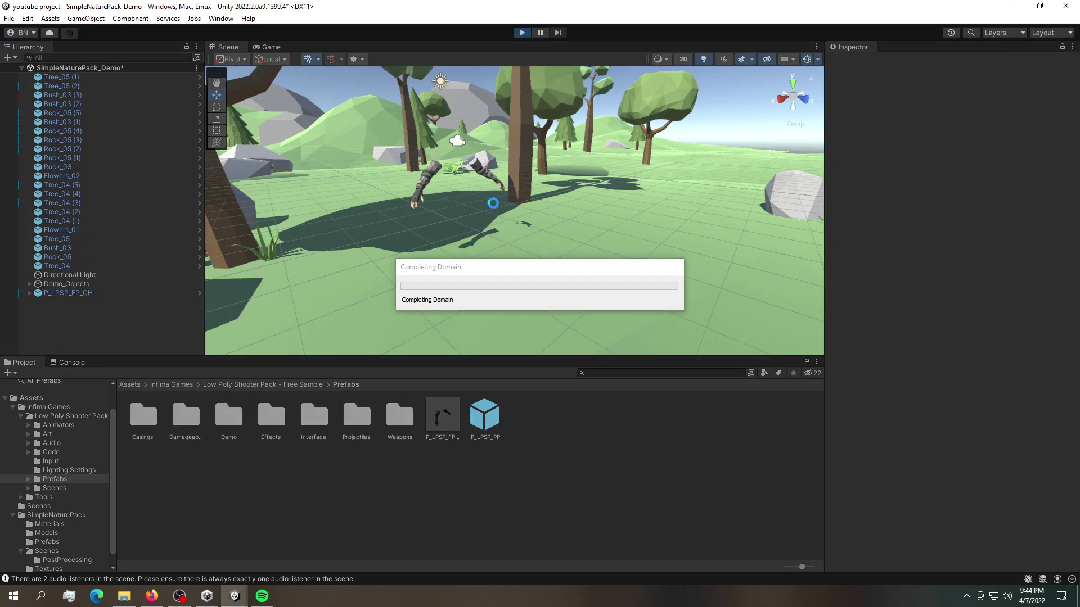
left_click(514, 209)
left_click(514, 209)
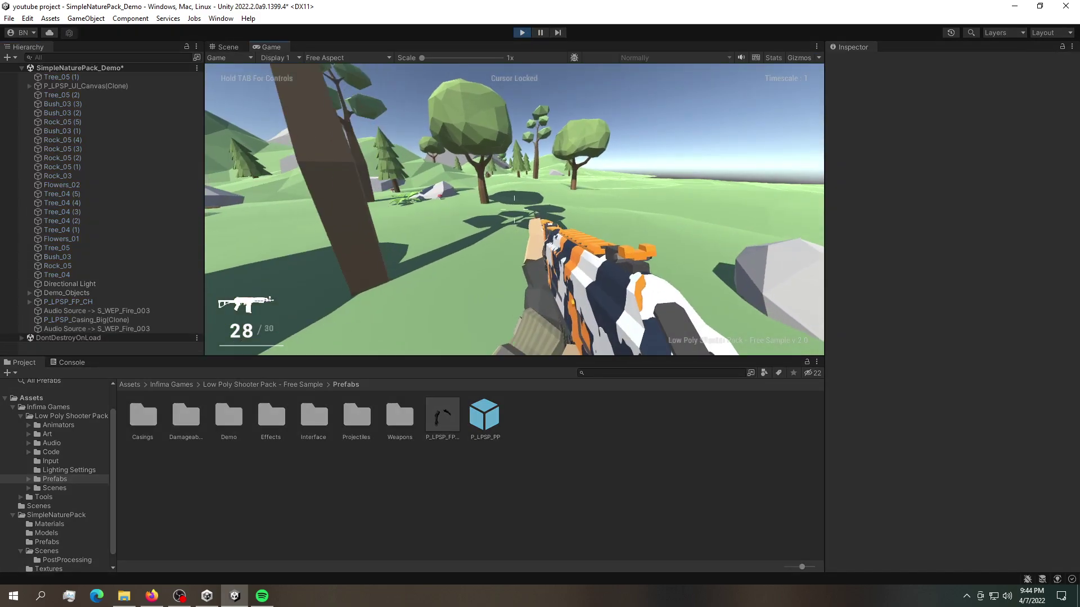
left_click(514, 209)
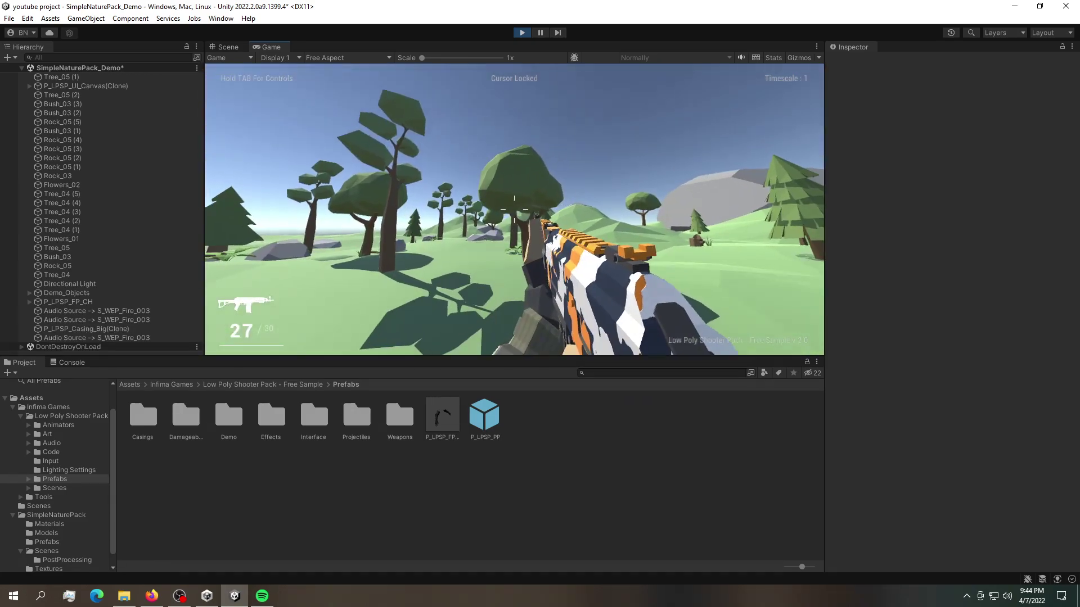
left_click(514, 209)
left_click(514, 209)
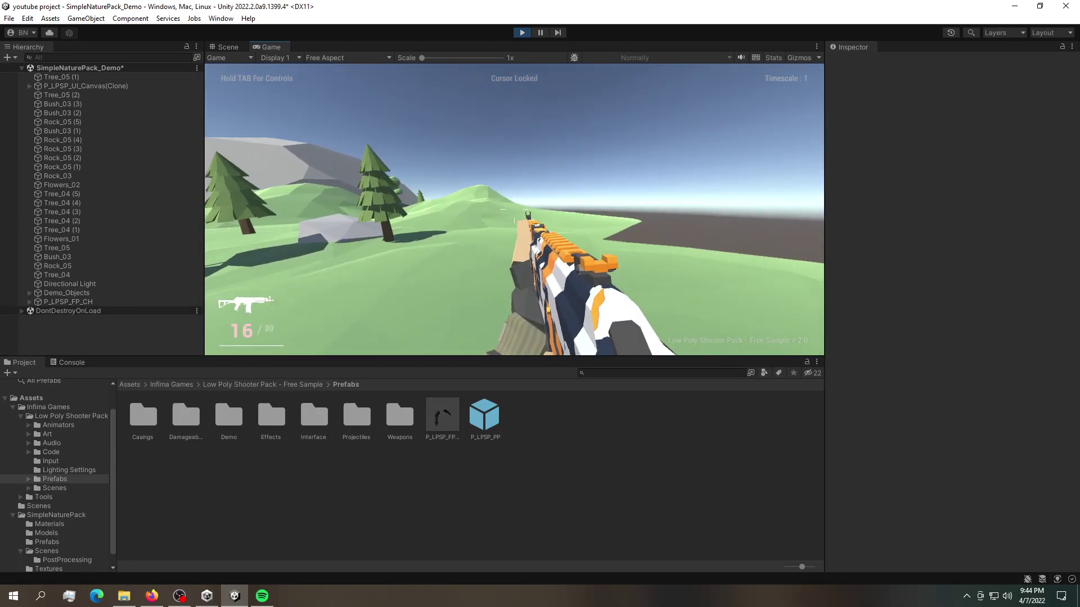
right_click(514, 209)
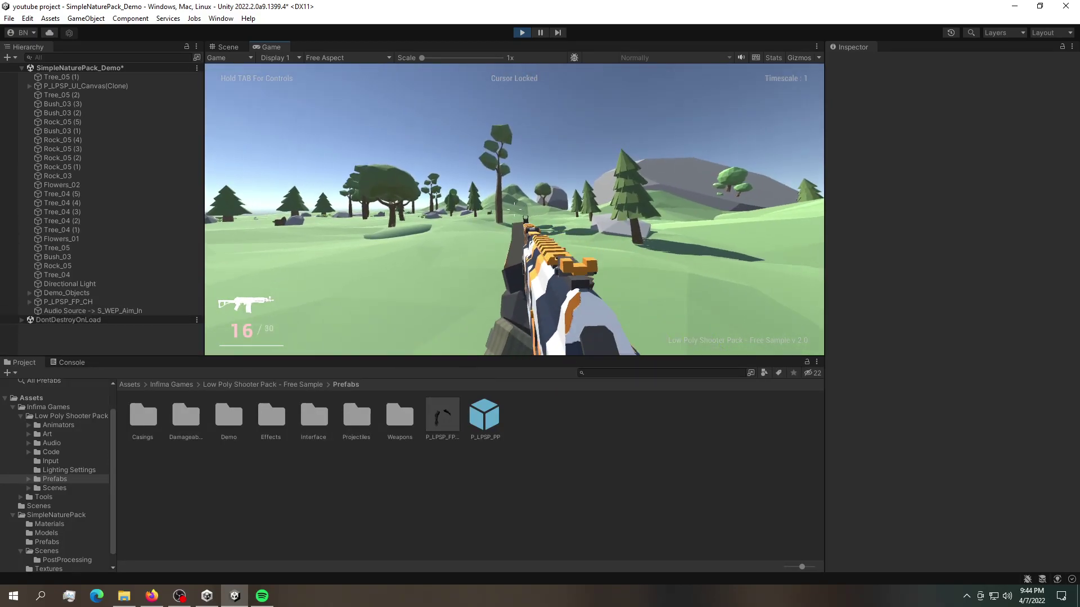
Unlock the cursor, maximize the Game view and continue the play test with more rifle shots
key("Escape")
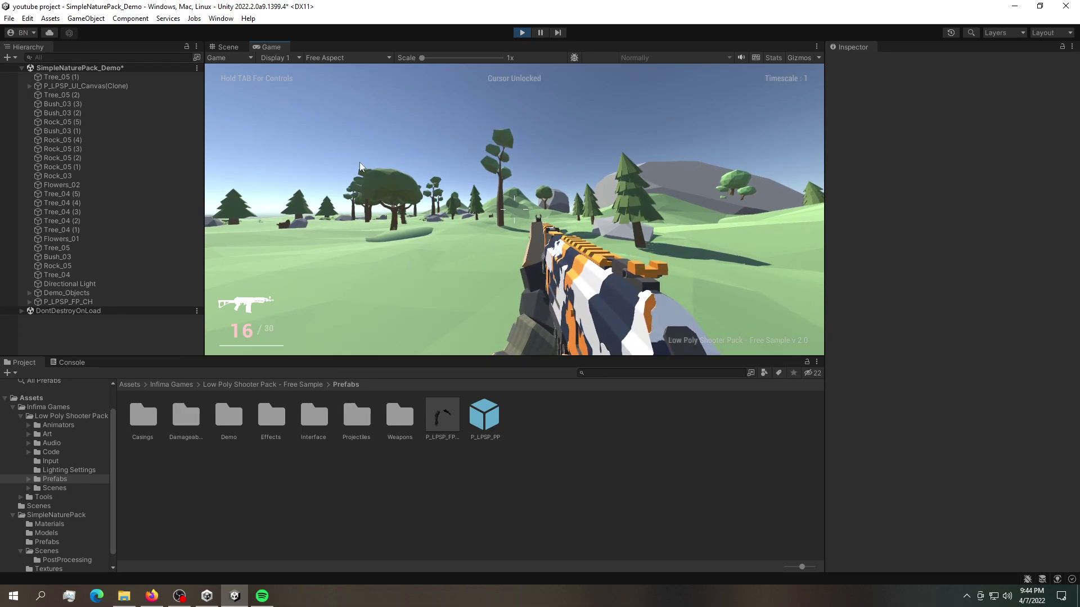
right_click(275, 49)
left_click(307, 80)
left_click(445, 179)
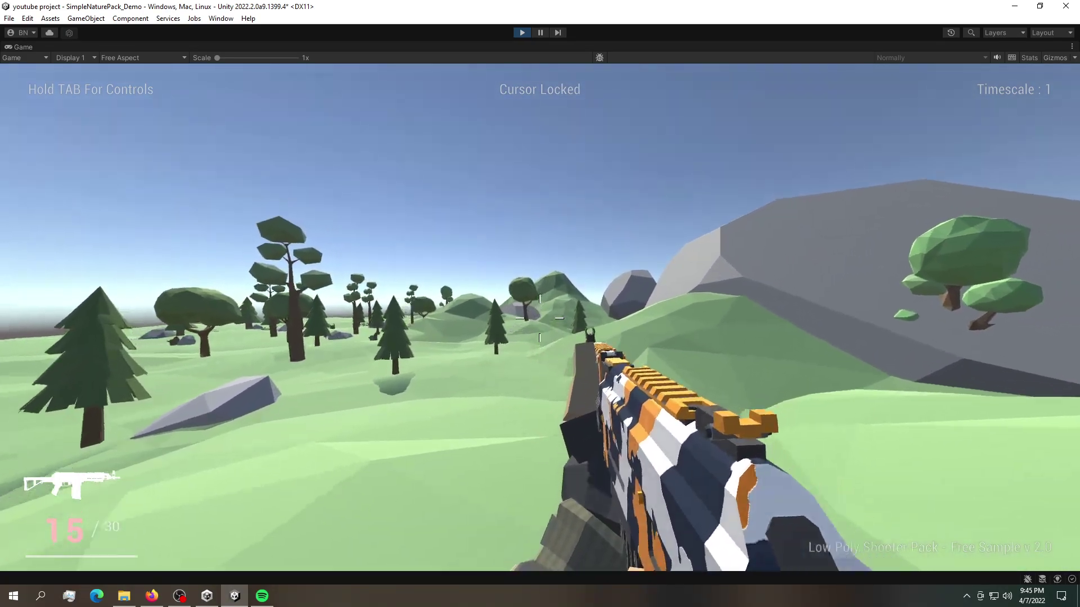
left_click(540, 318)
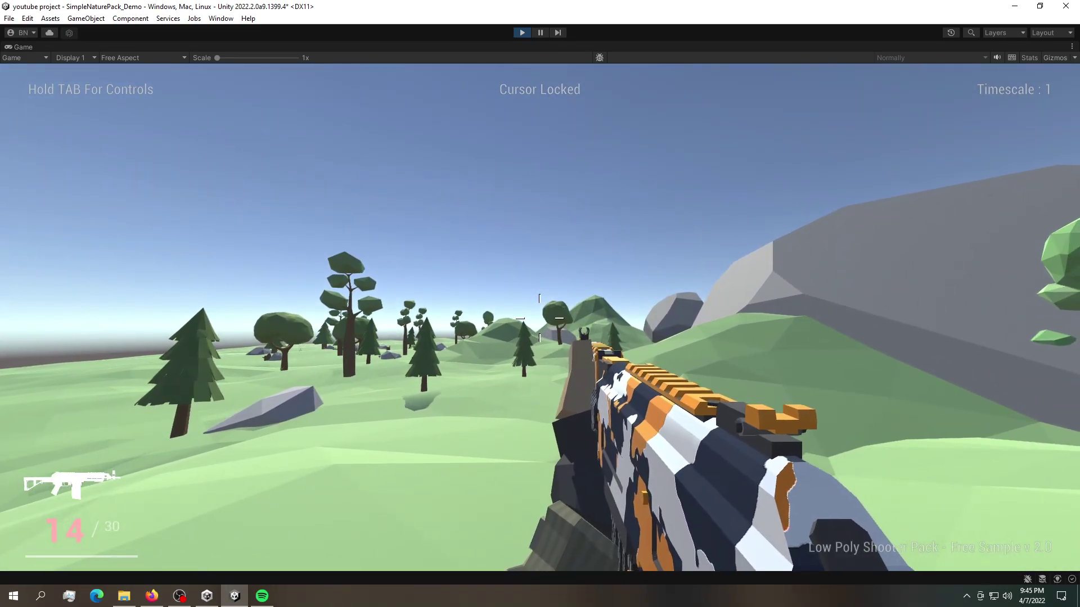